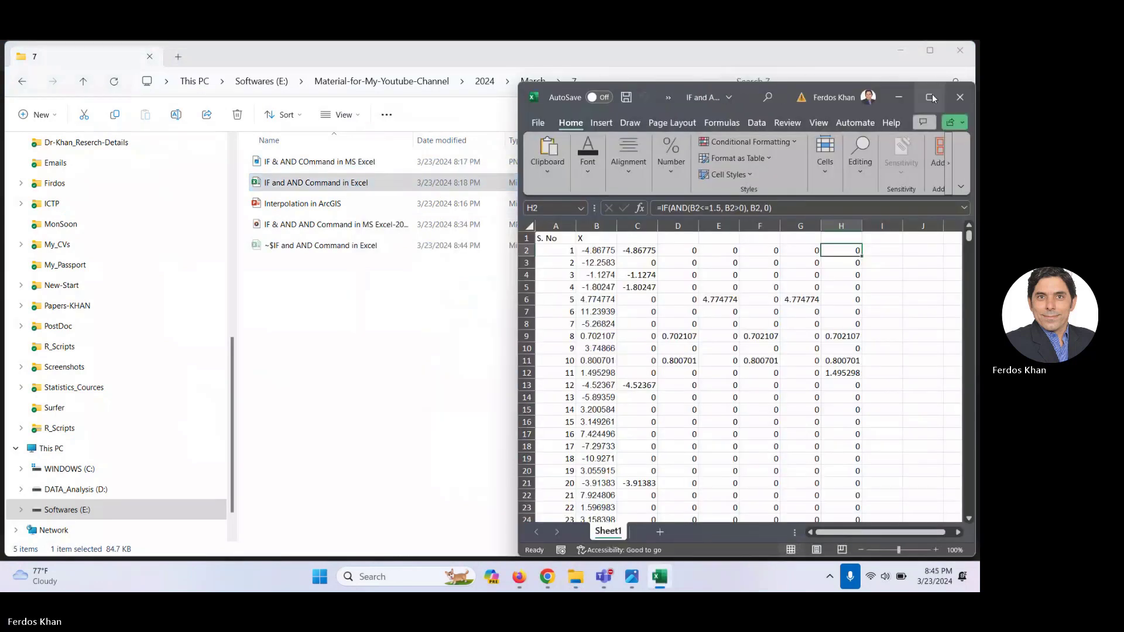
- Maximize the workbook window and delete columns F through I
click(931, 97)
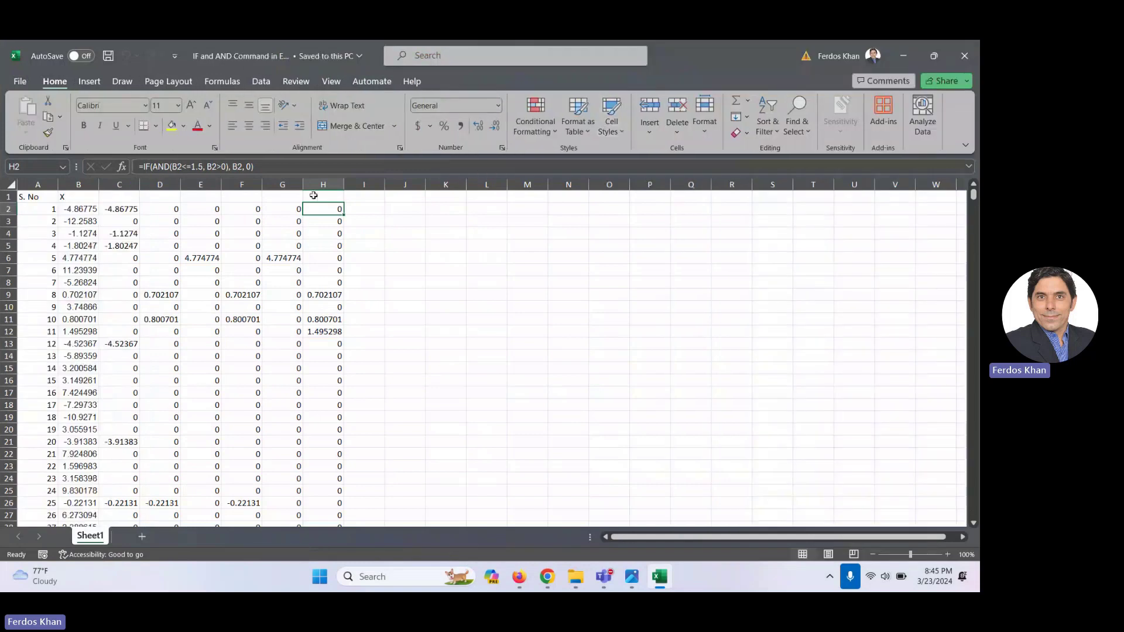
drag(246, 185, 328, 185)
right_click(333, 185)
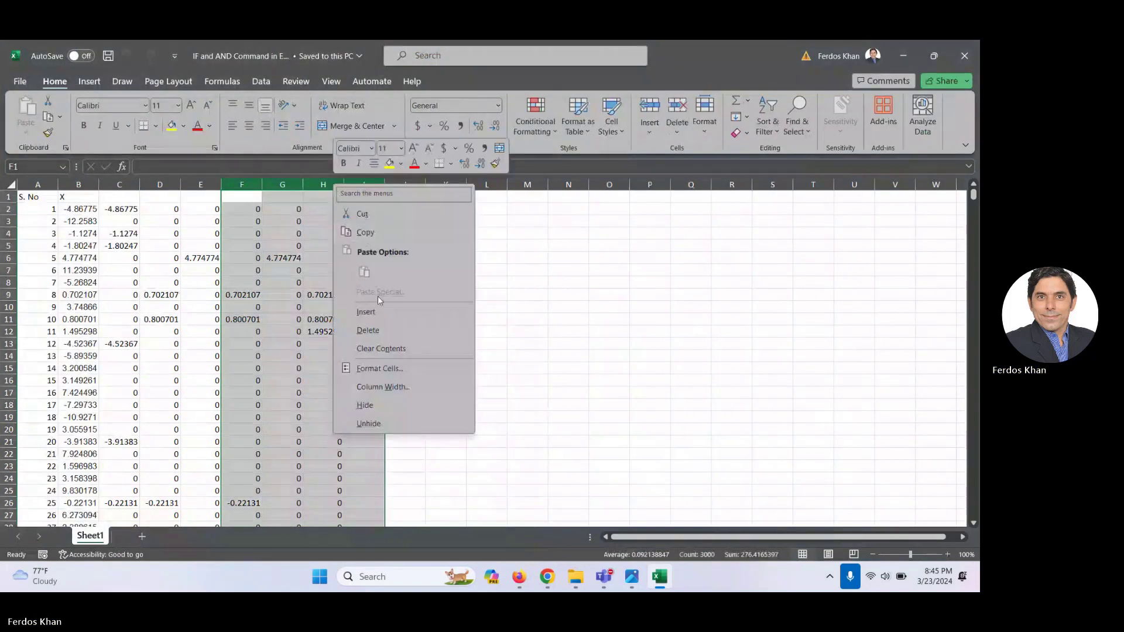
click(368, 330)
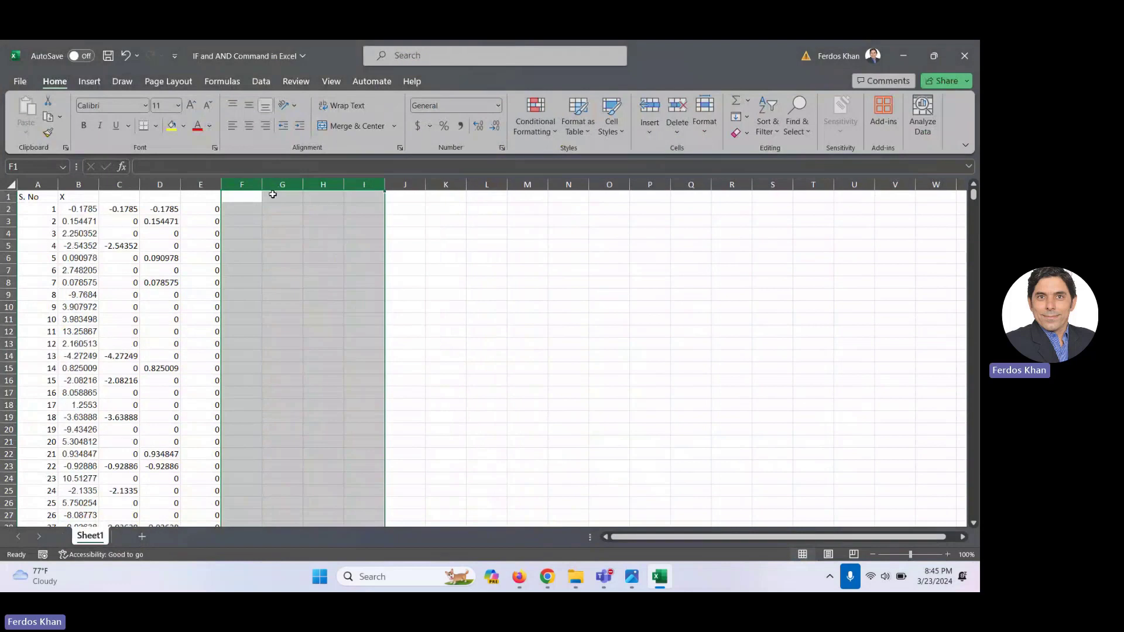
- Start an IF formula in cell F2 and check its syntax in the open IF & AND command image
click(250, 209)
text(=)
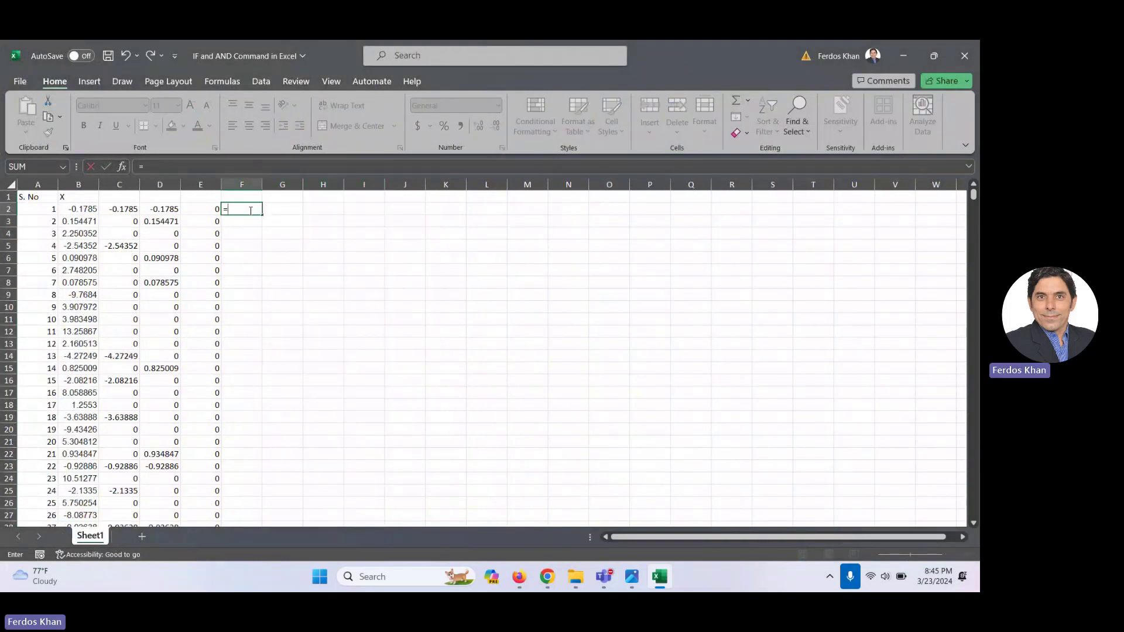
text(I)
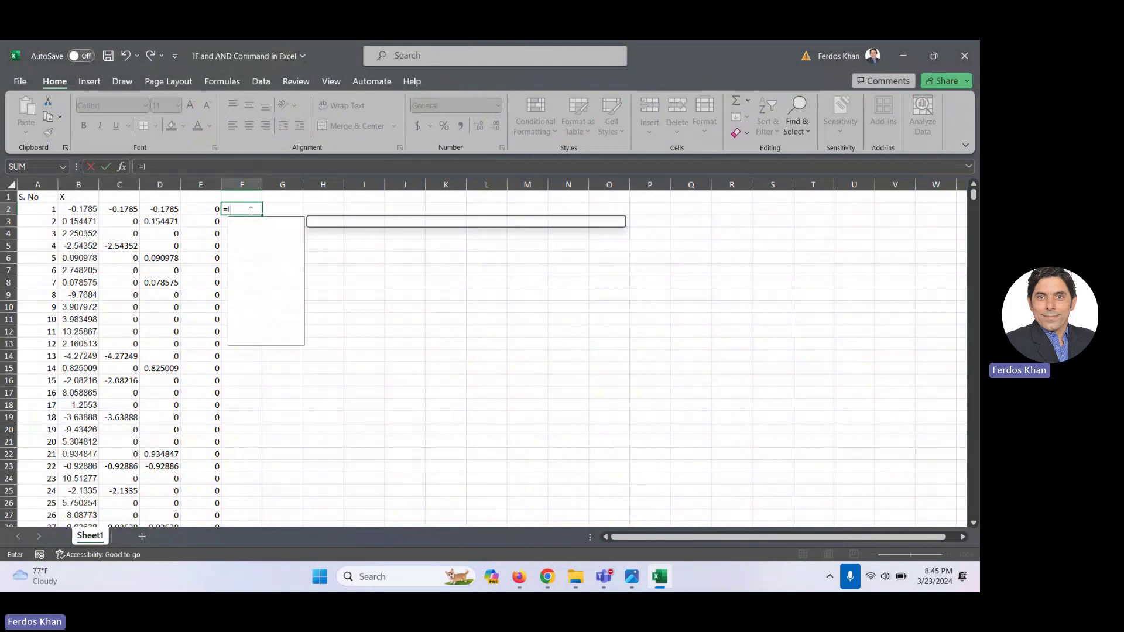
text(F)
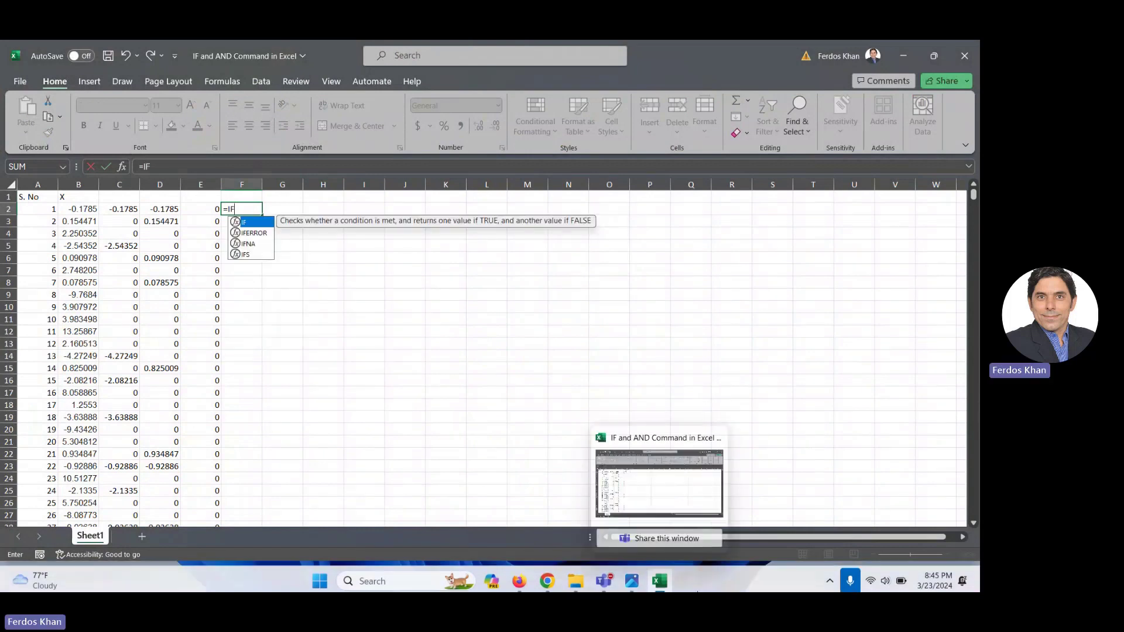
mouse_move(632, 579)
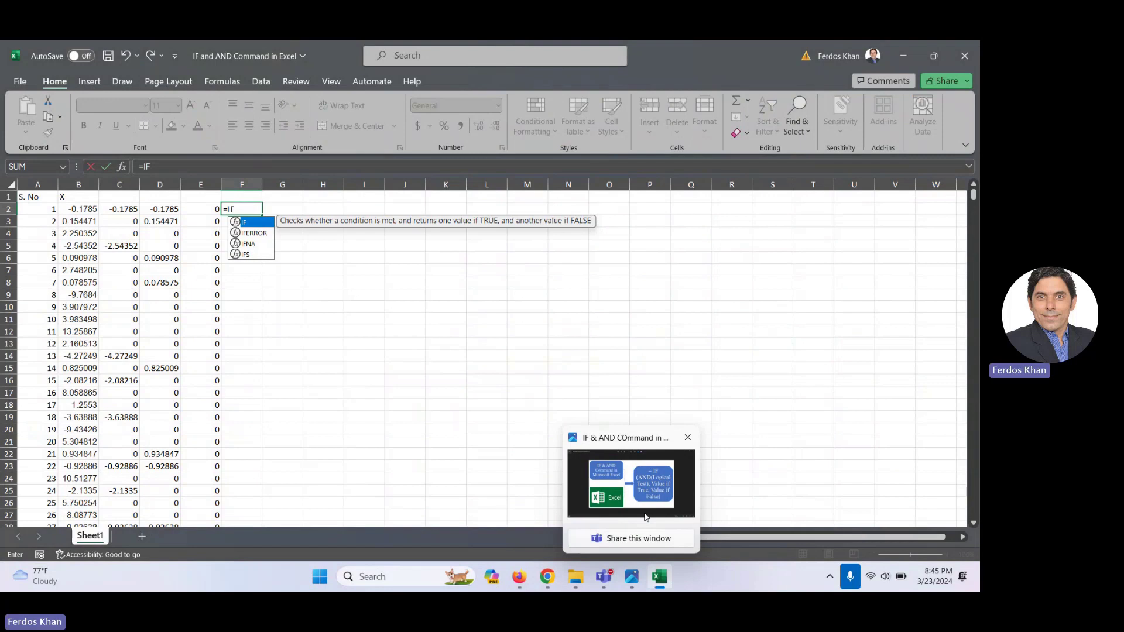
click(647, 517)
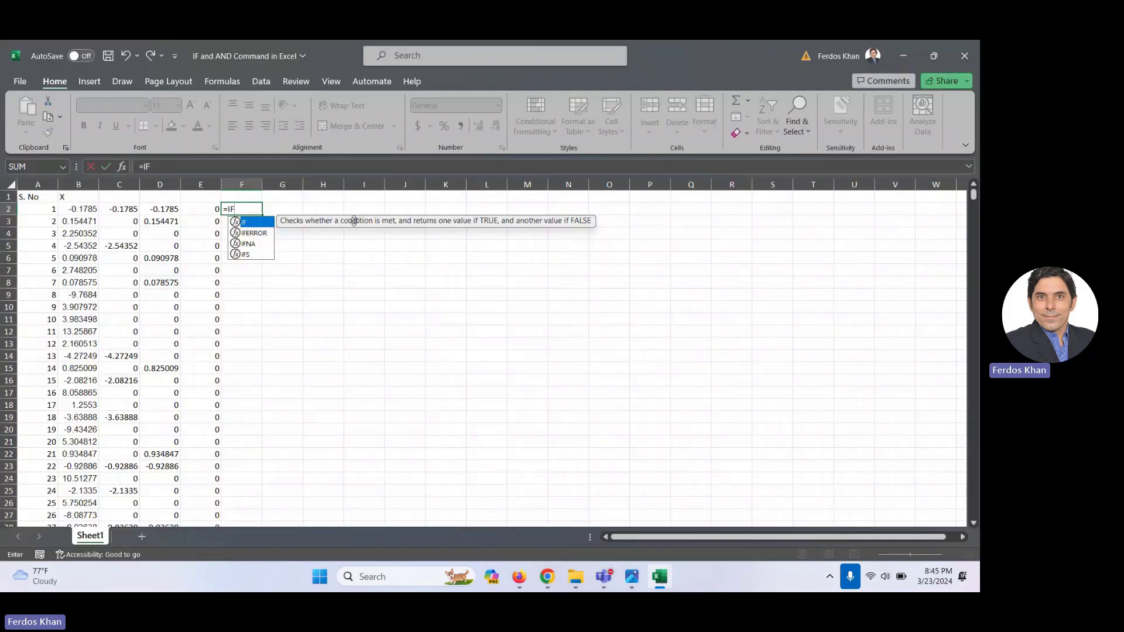
- Add AND(B2<=1, B2>=-1) as the logical test of the IF formula in F2
text((AND()
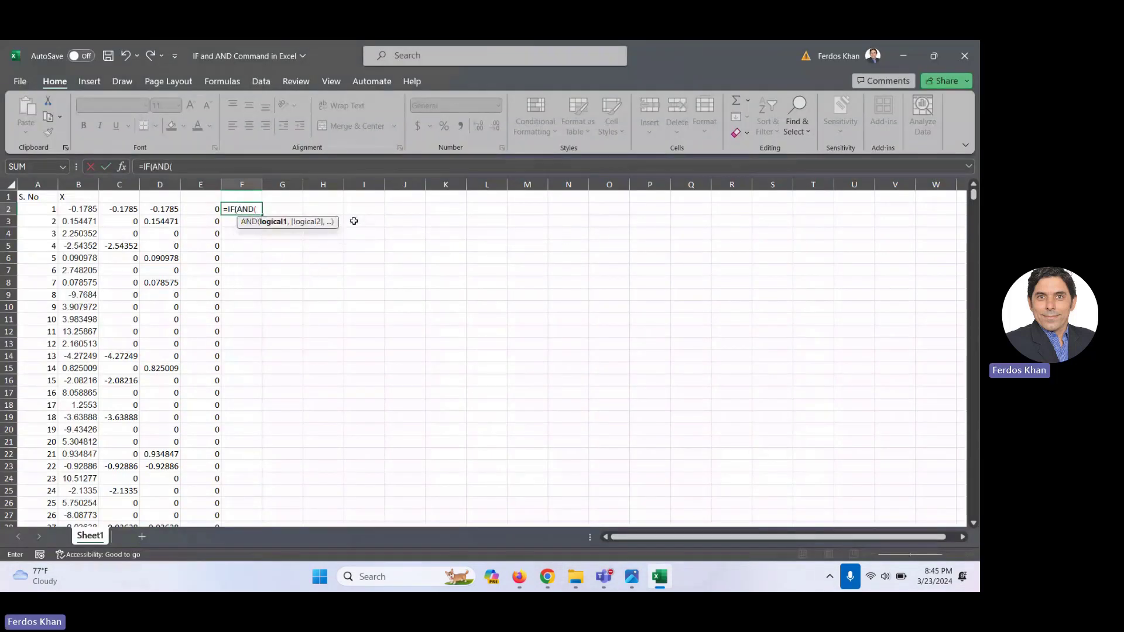
click(89, 209)
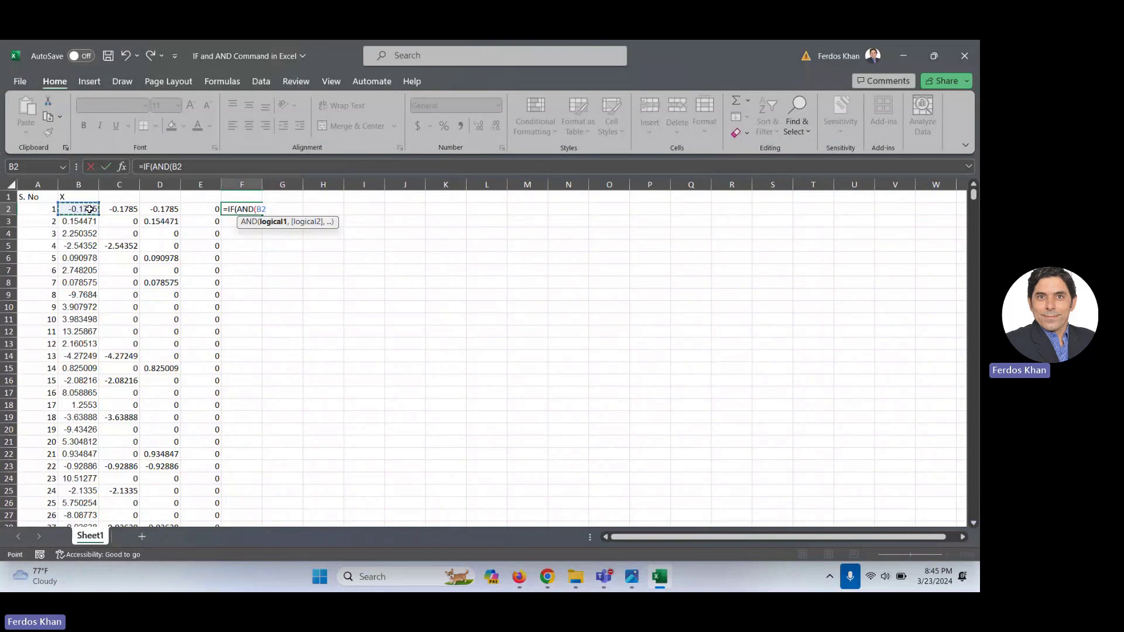
text(<=1)
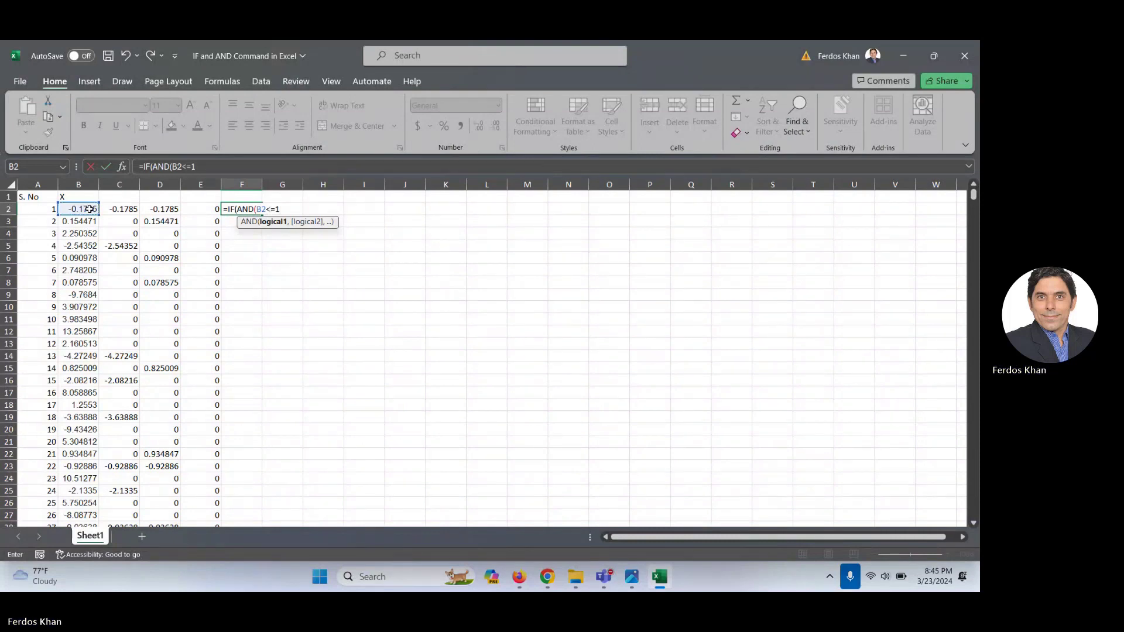
text(,)
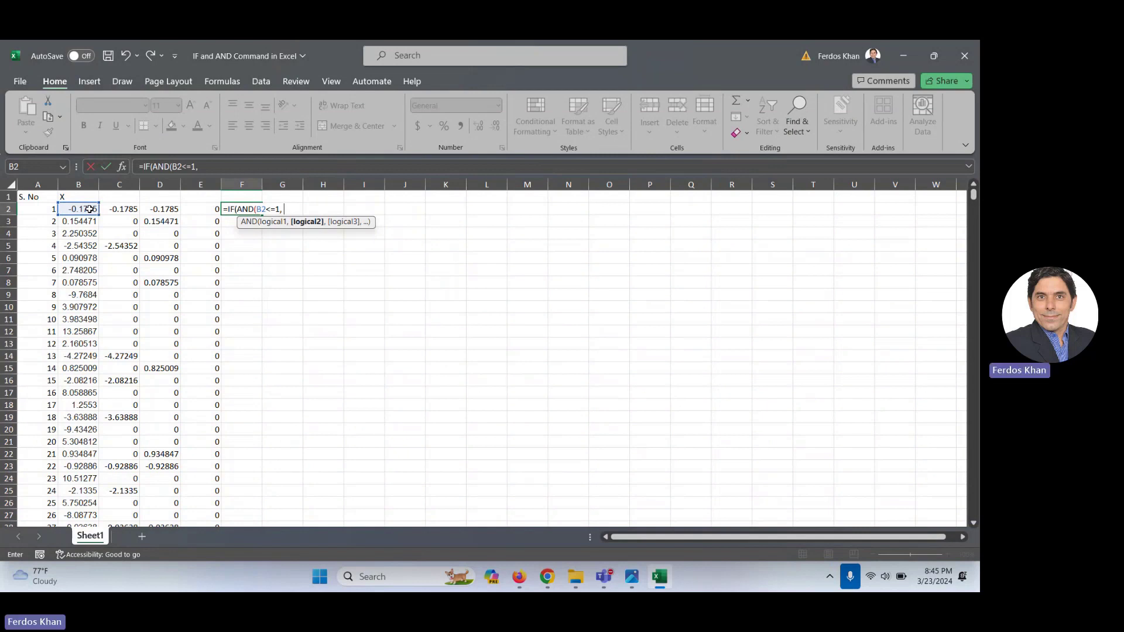
click(88, 209)
text(>=-1)
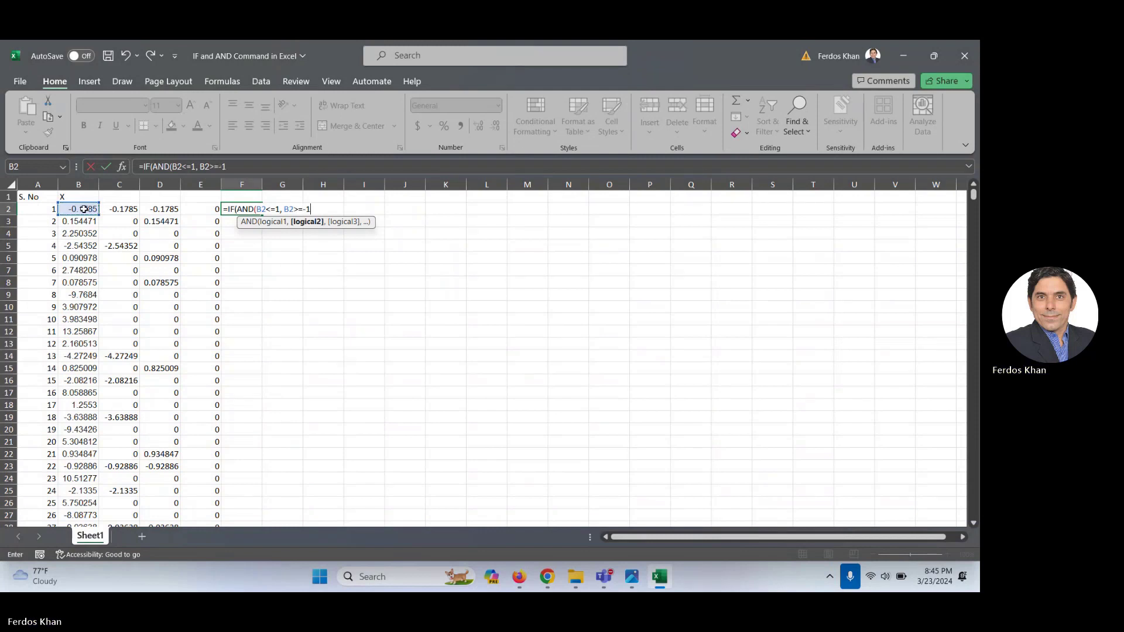
text())
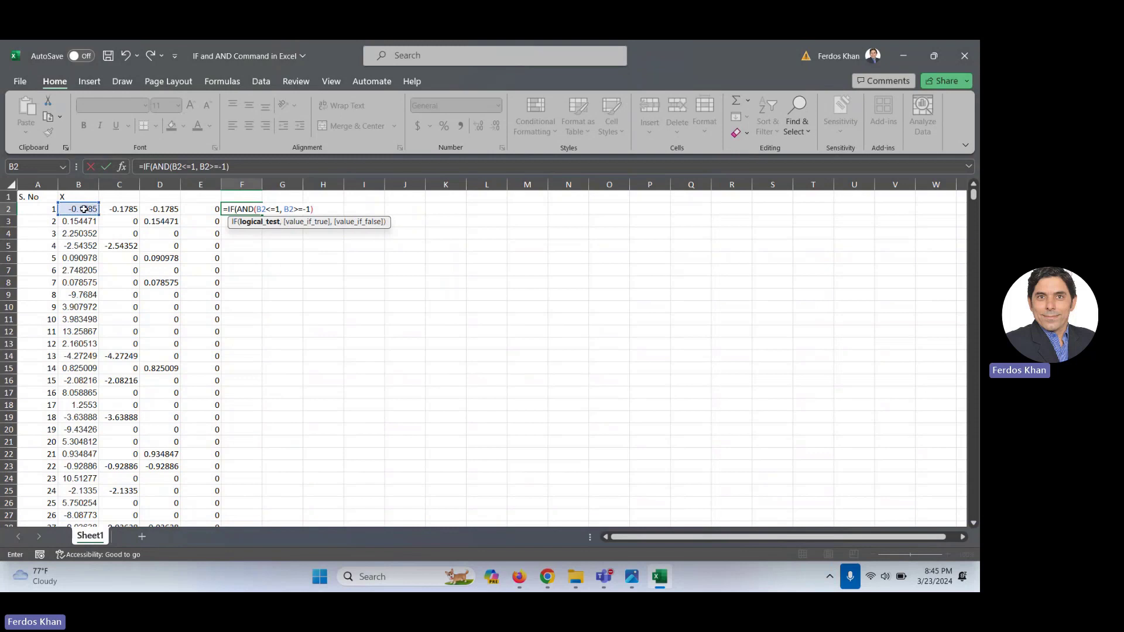
- Finish the F2 formula with B2 as the value if true and 0 as the value if false
text(,)
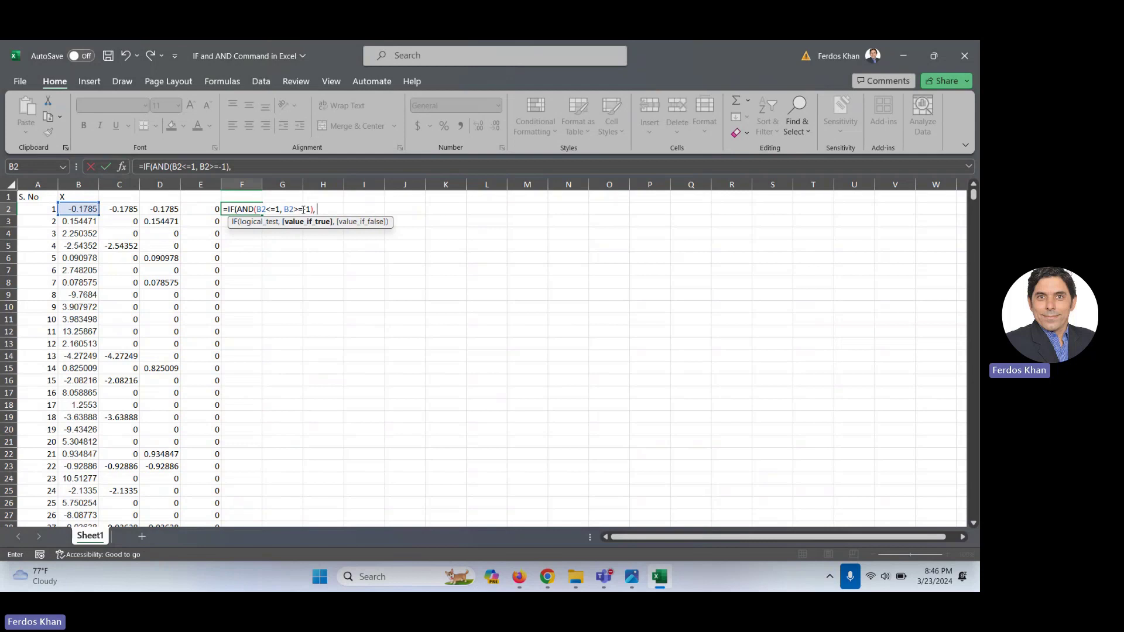
click(87, 206)
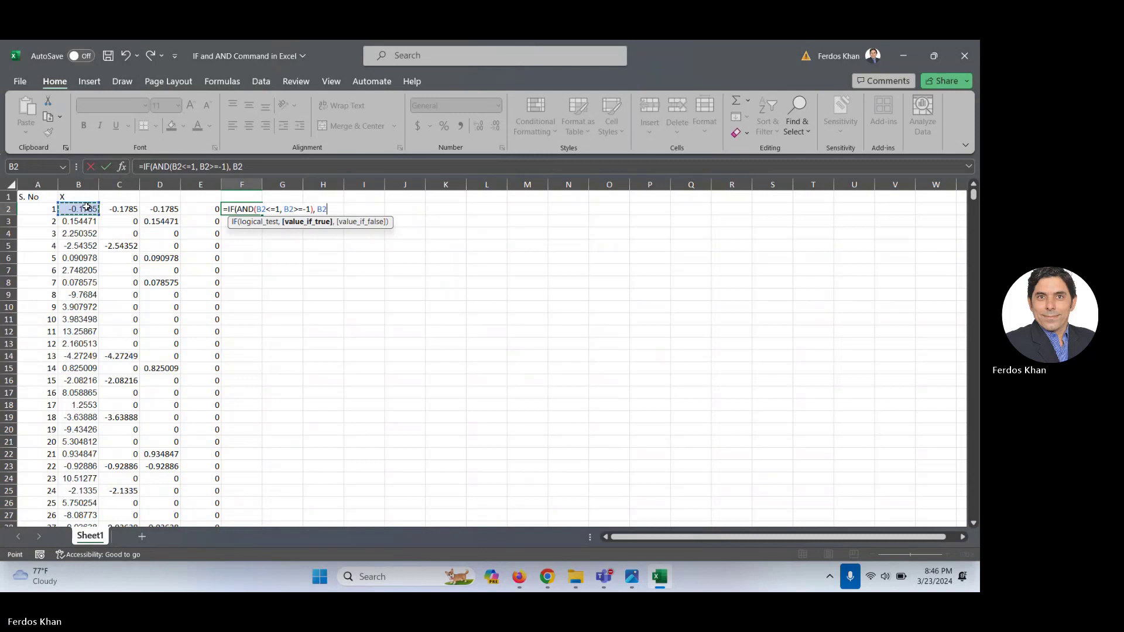
text(, 0)
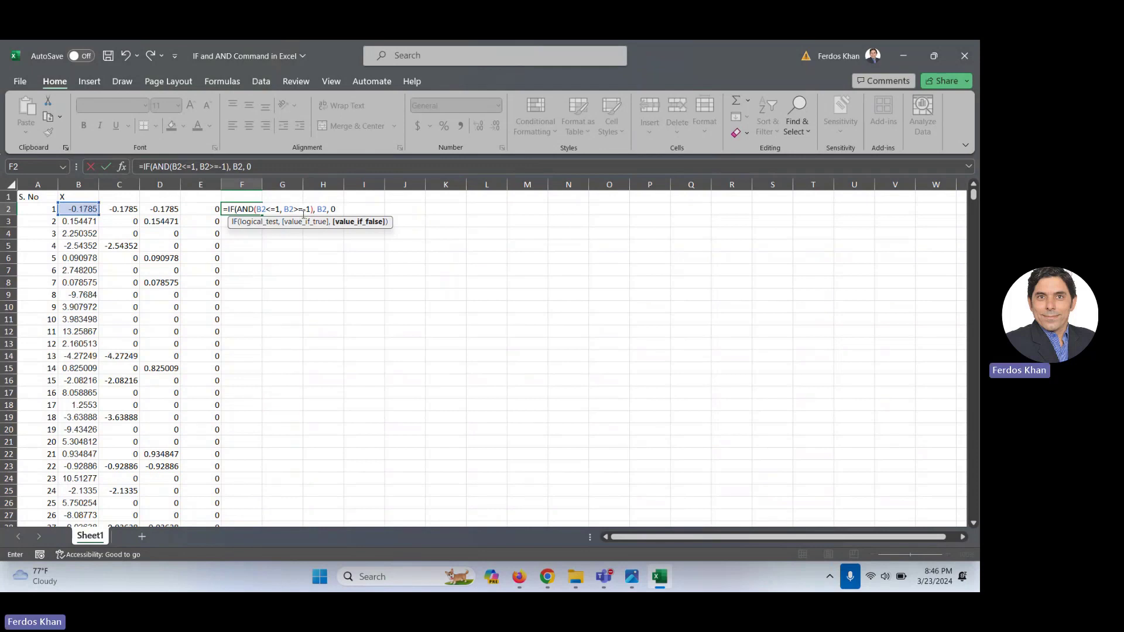
text())
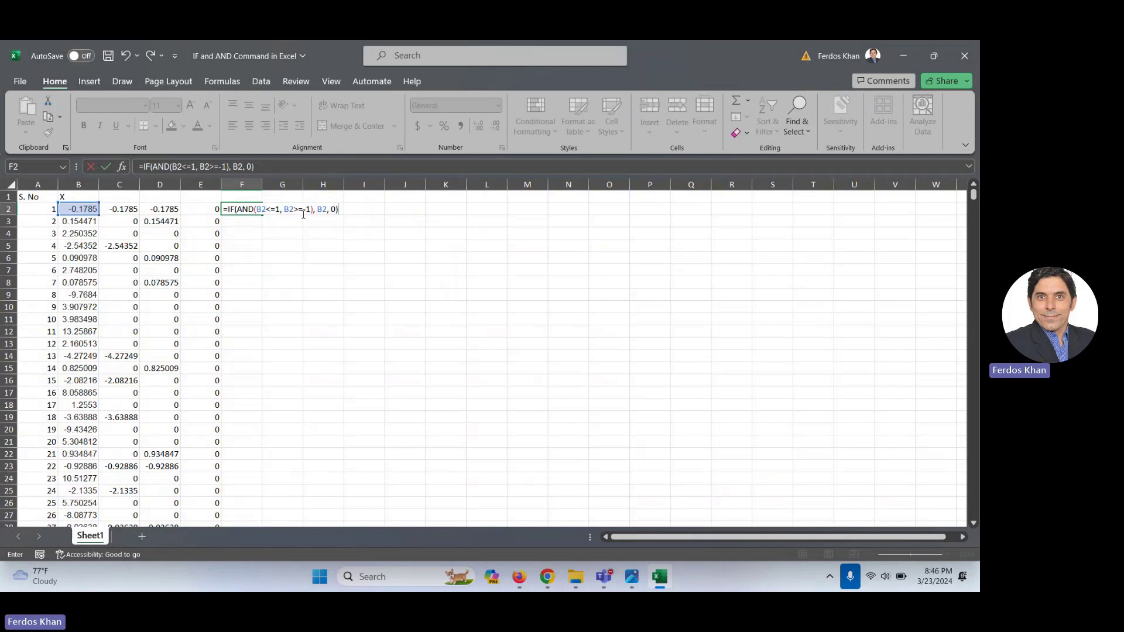
key(ctrl+Return)
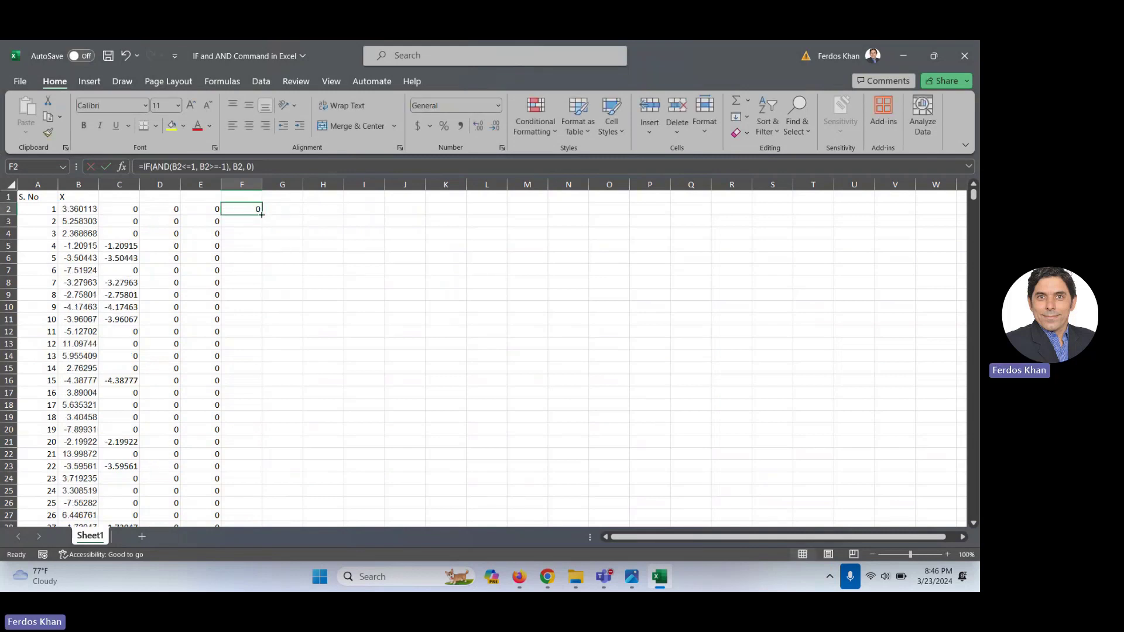
- Fill the F2 formula down column F for all data rows and review the formula in F2
double_click(263, 216)
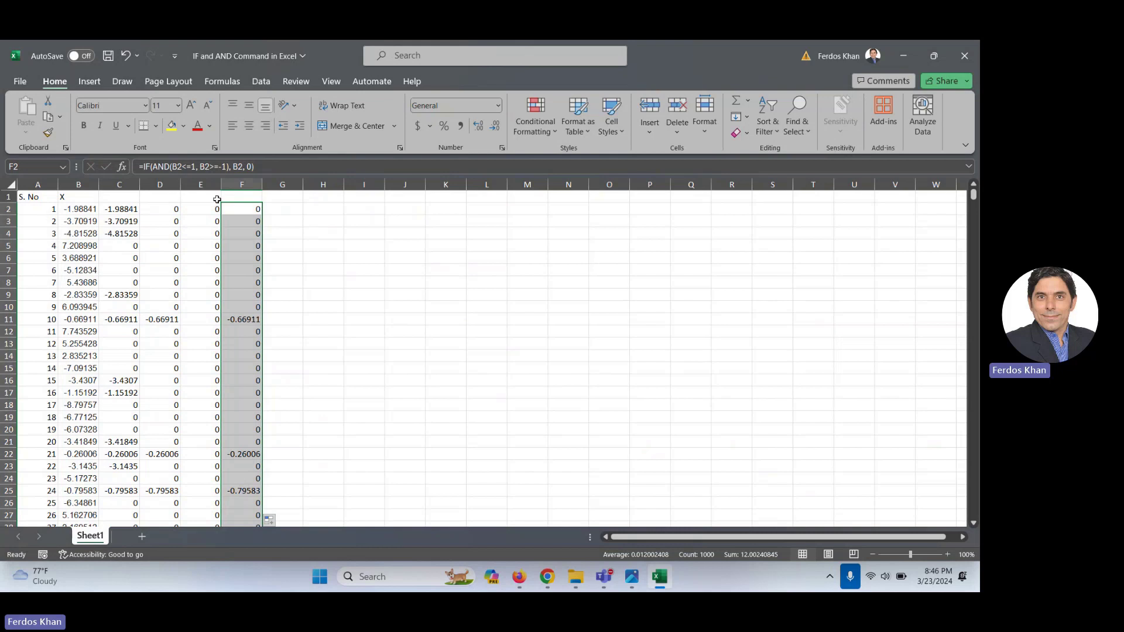
double_click(241, 209)
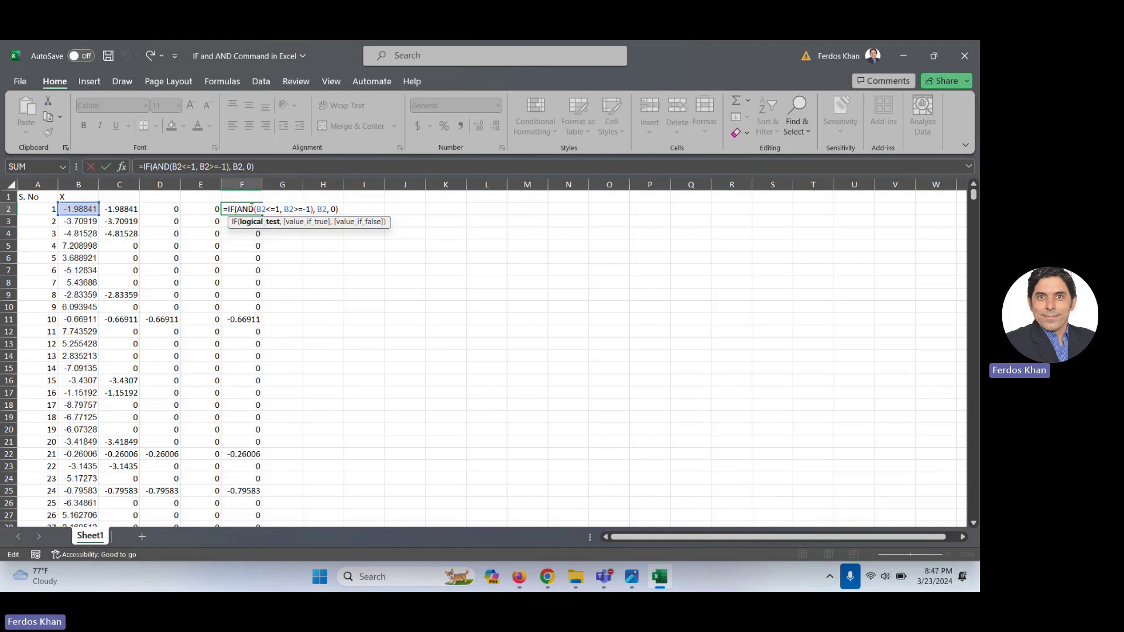
key(Escape)
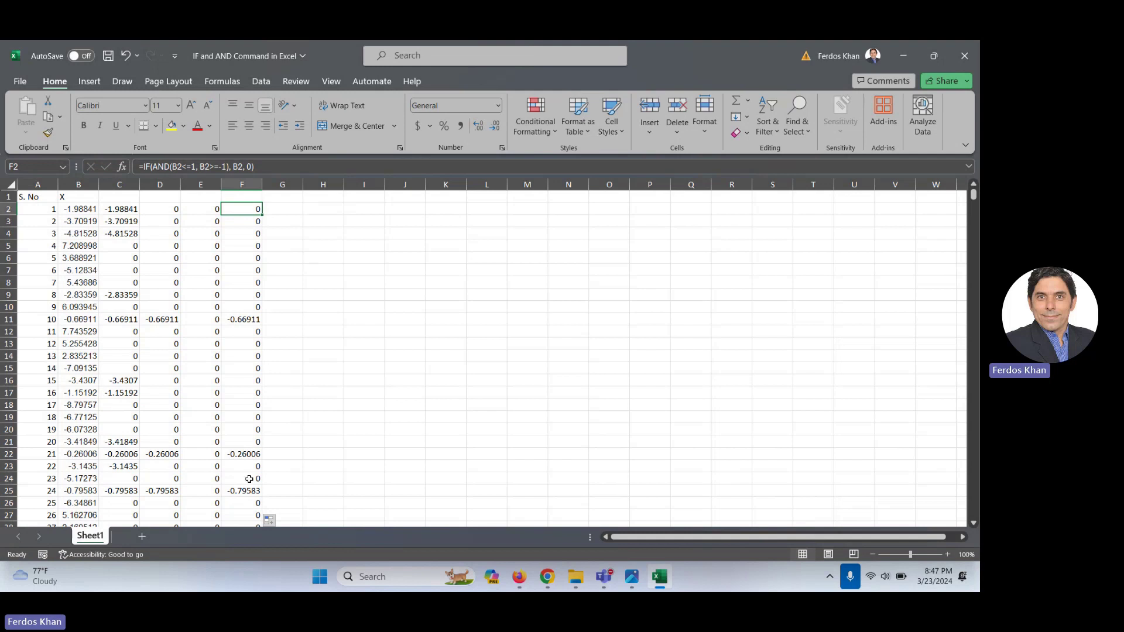
- Start an IF formula in cell G2 with AND(B2<1.5, B2>0) as its logical test
click(292, 209)
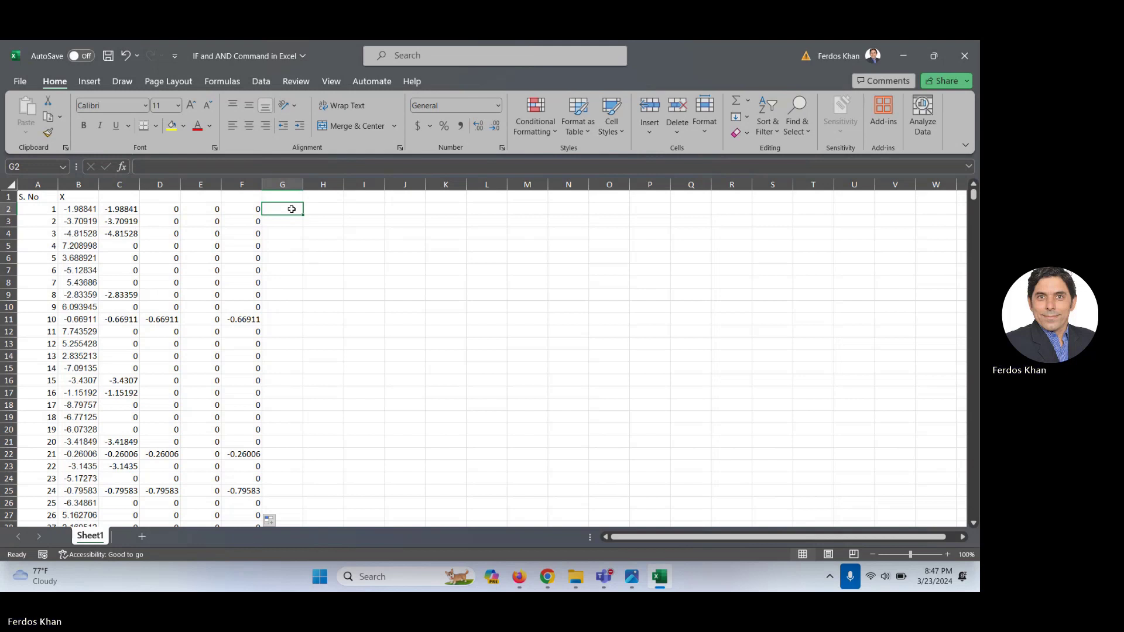
text(=)
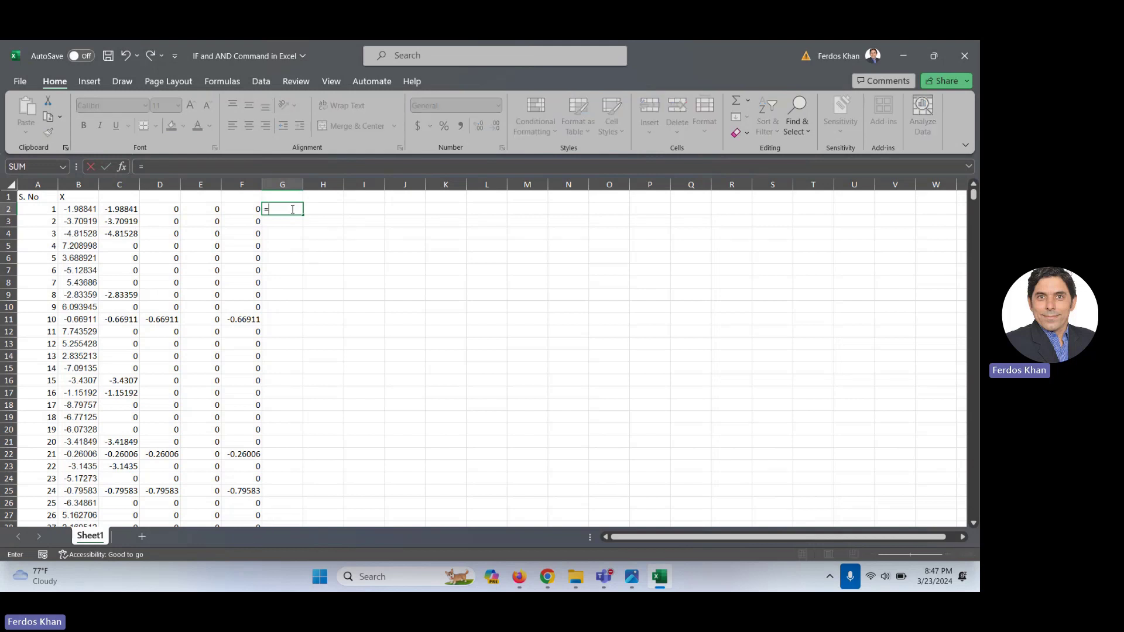
text(I)
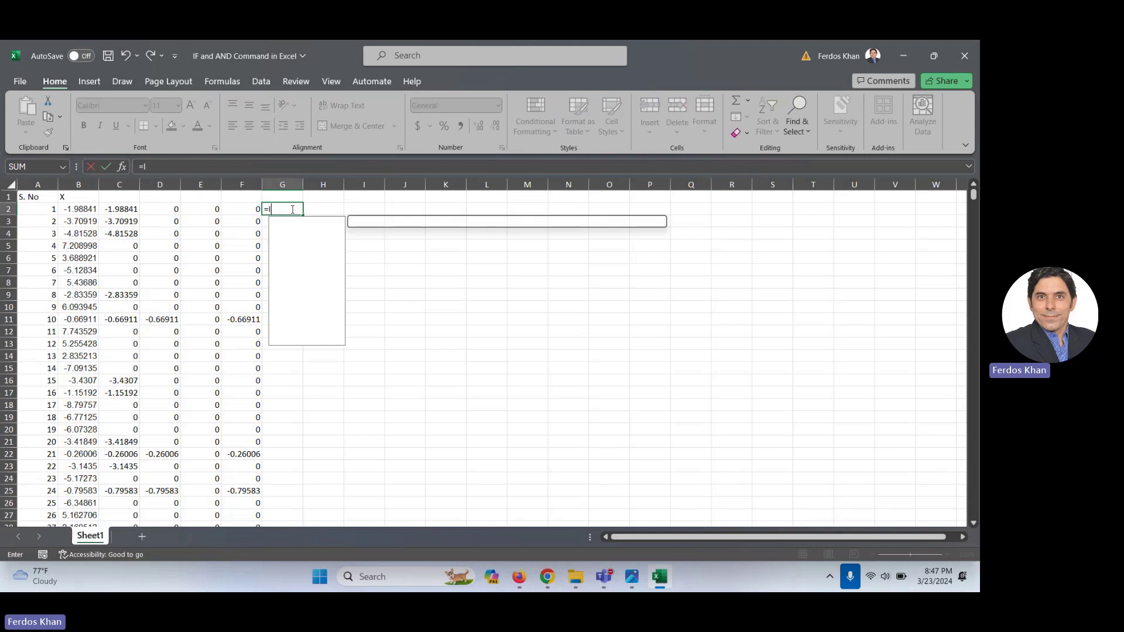
text(F()
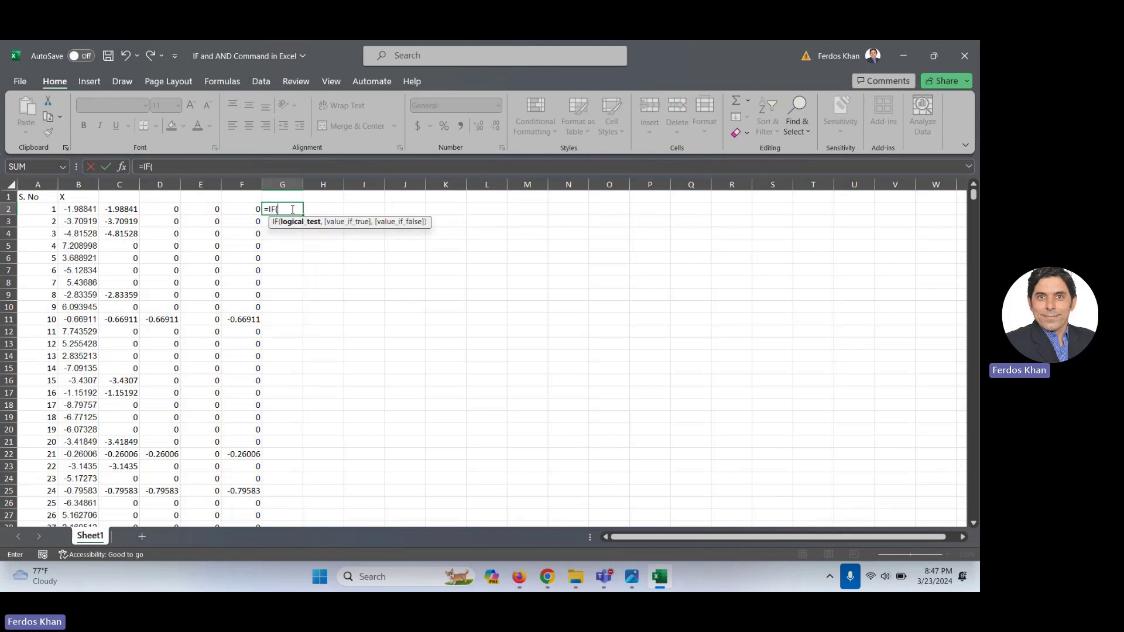
text(AND()
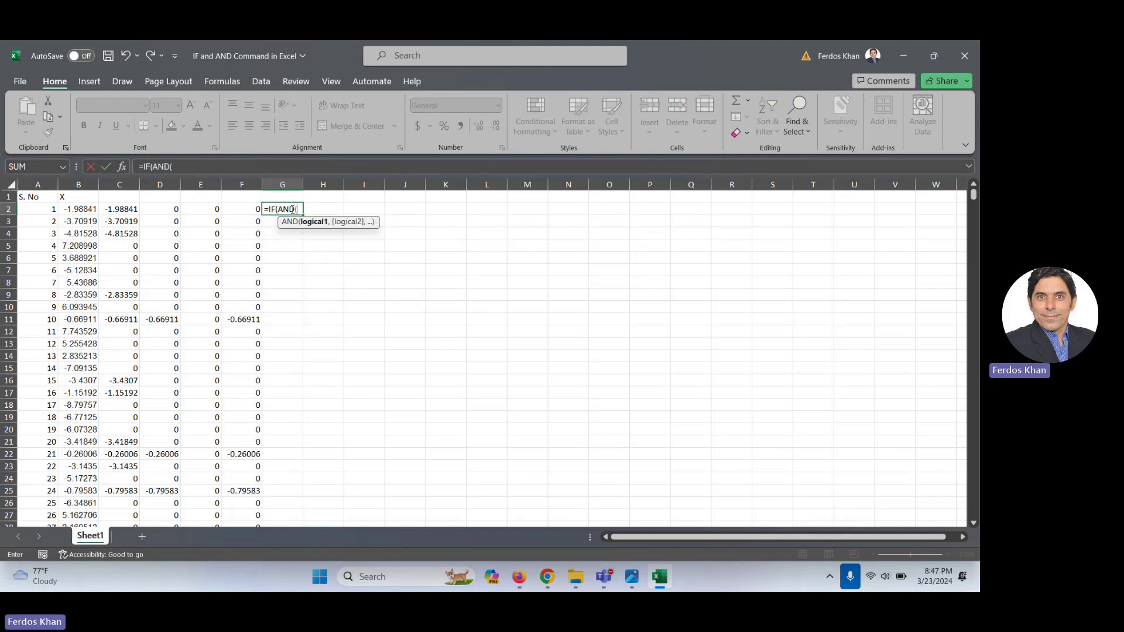
click(79, 207)
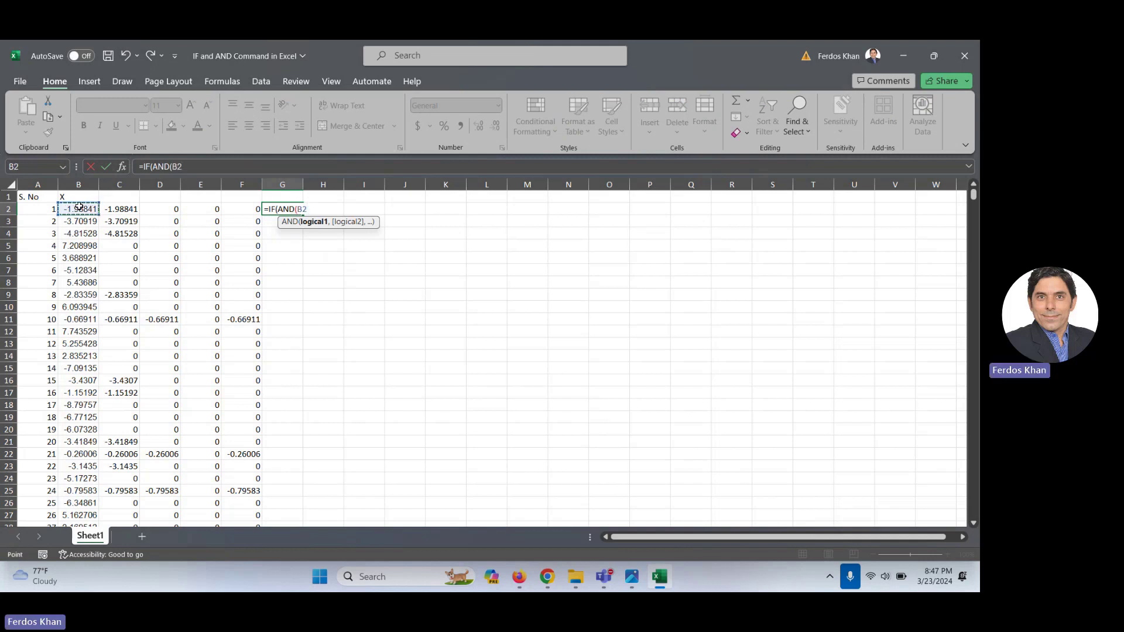
text(<1)
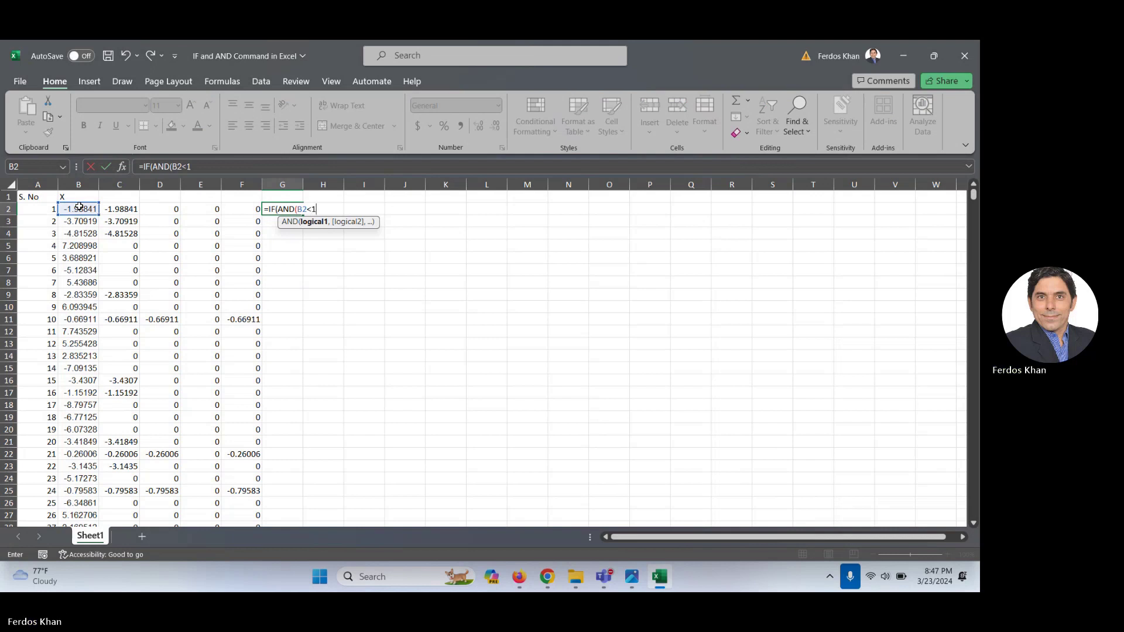
text(.5,)
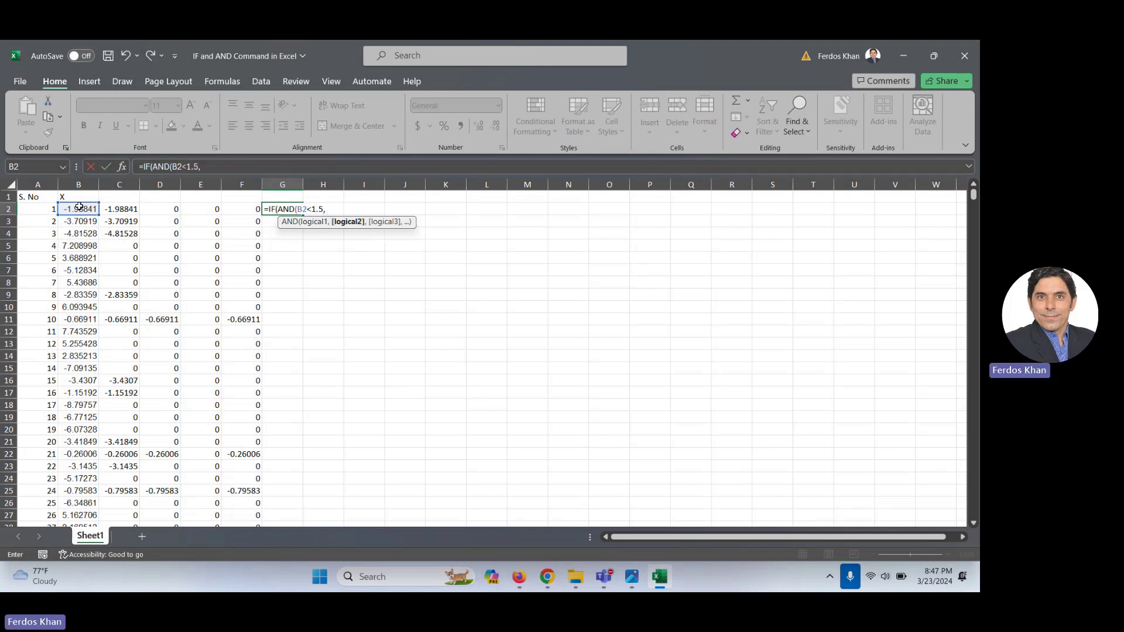
text( B2>0)
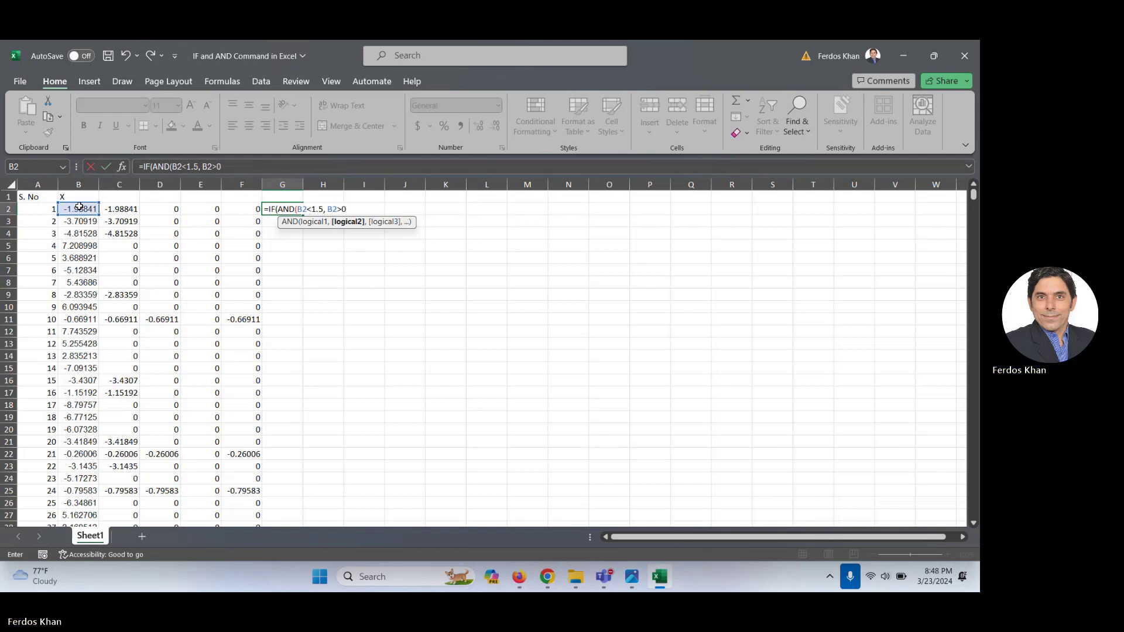
text())
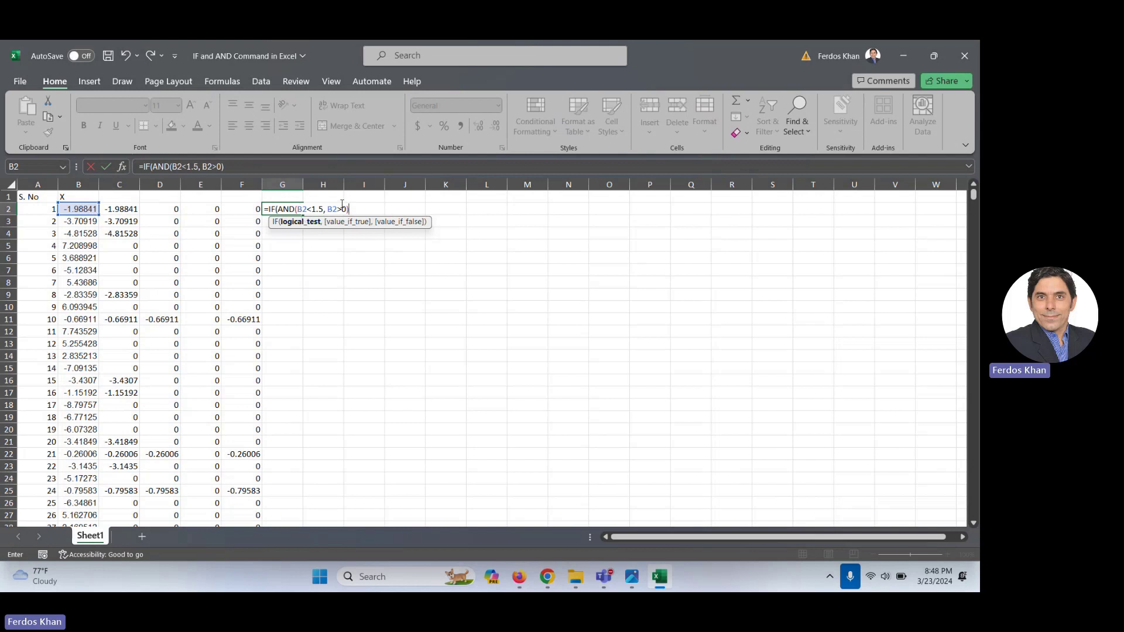
- Finish the G2 formula with B2 as the value if true and 0 if false, and fill it down column G
text(,)
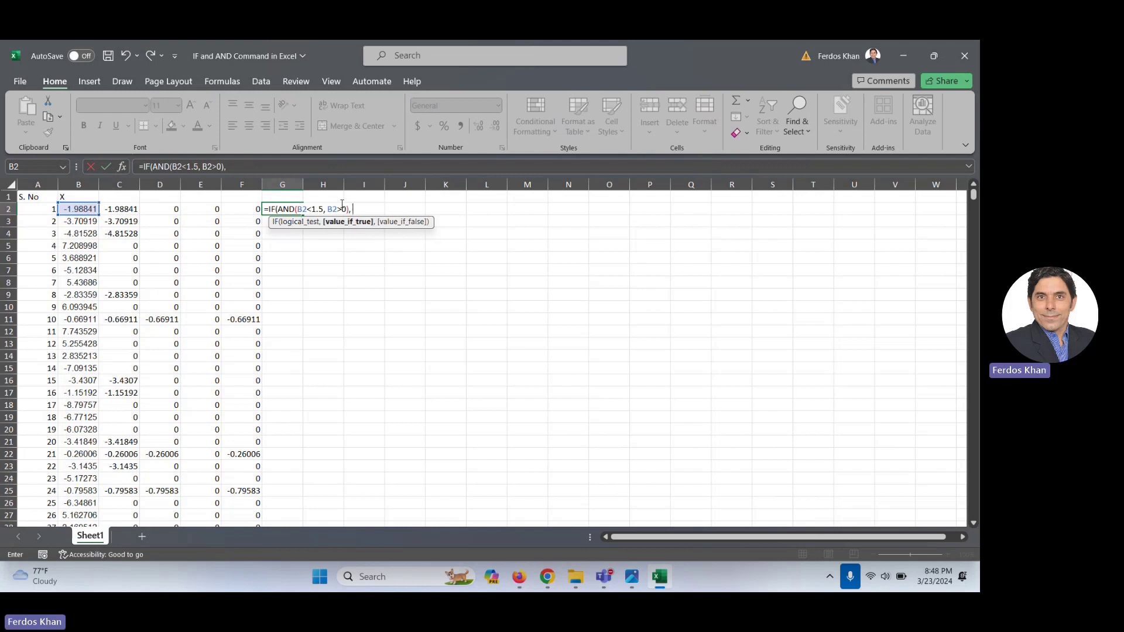
click(82, 208)
text(, B2,)
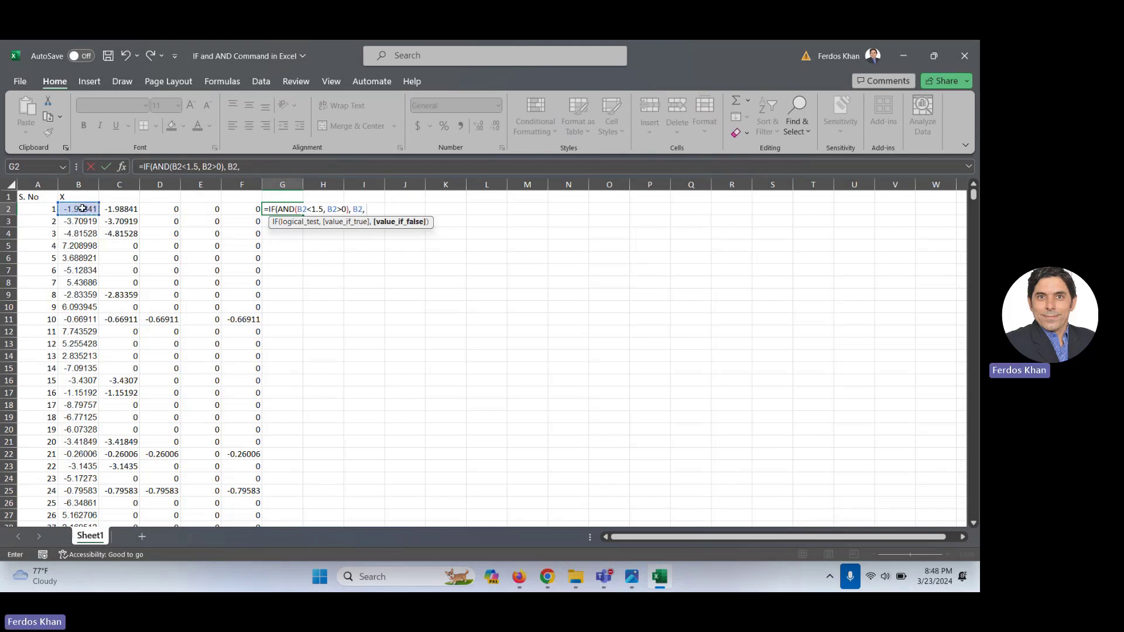
text())
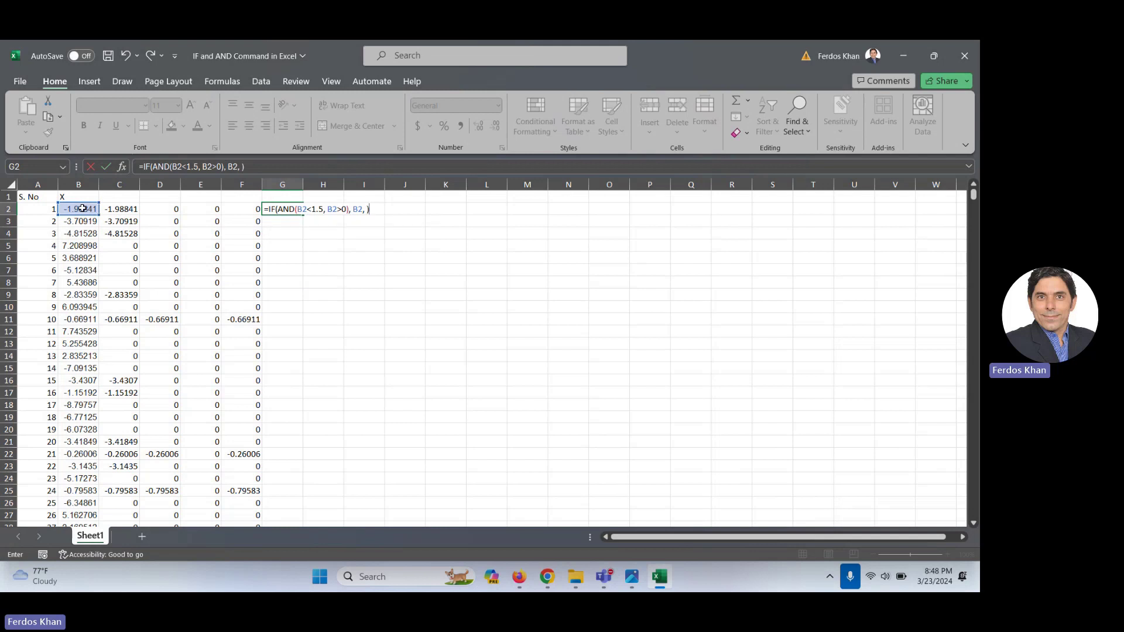
key(Left)
text(0)
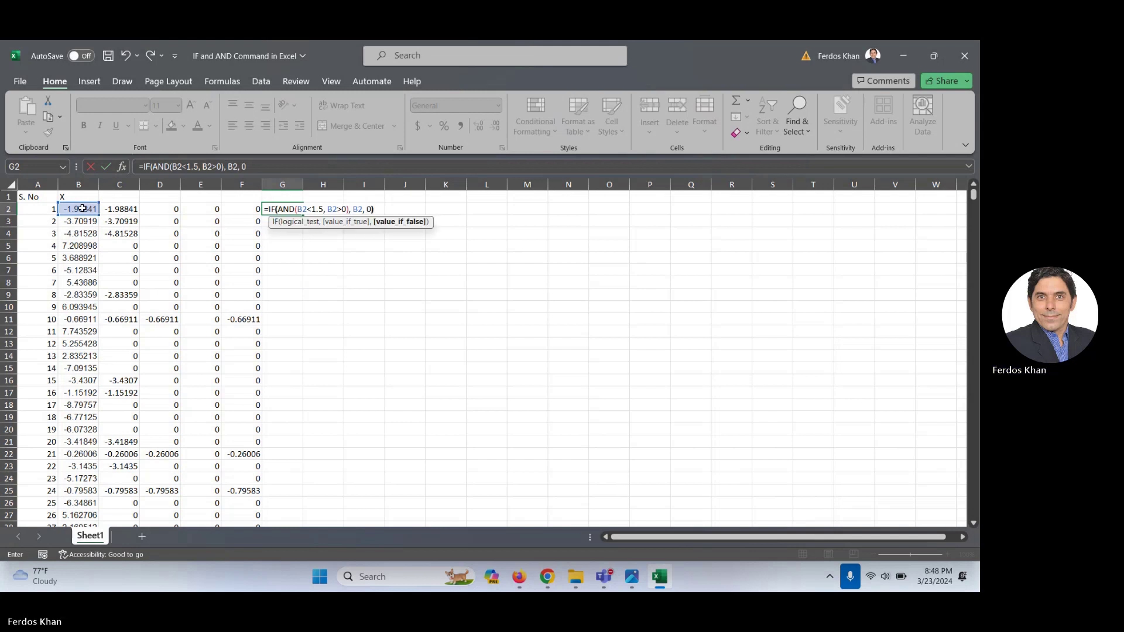
key(Right)
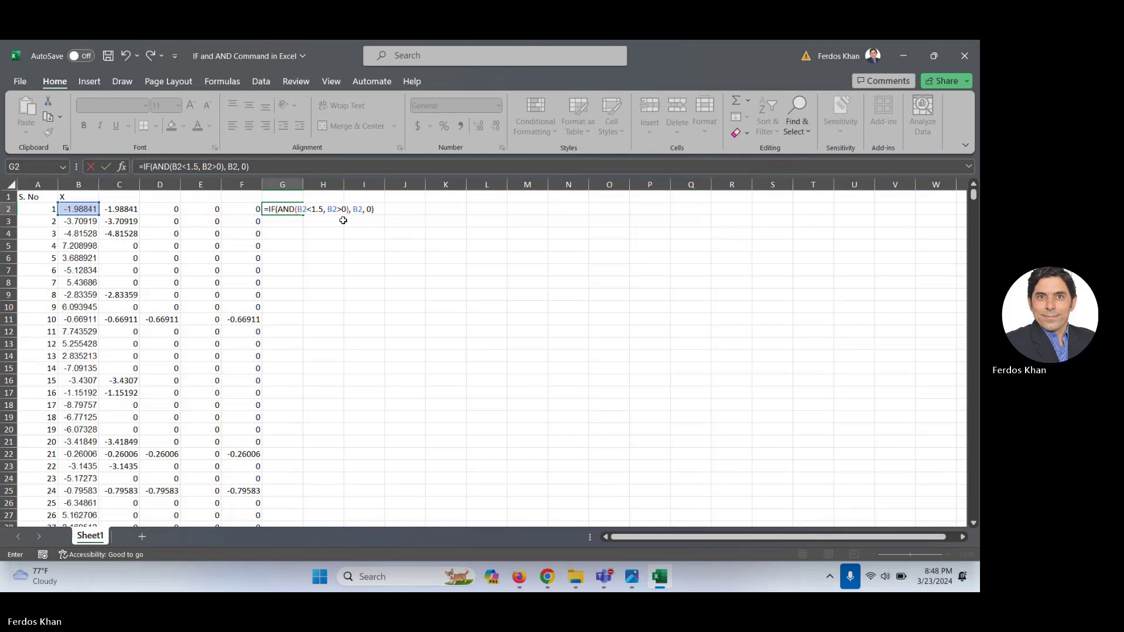
key(ctrl+Return)
double_click(304, 215)
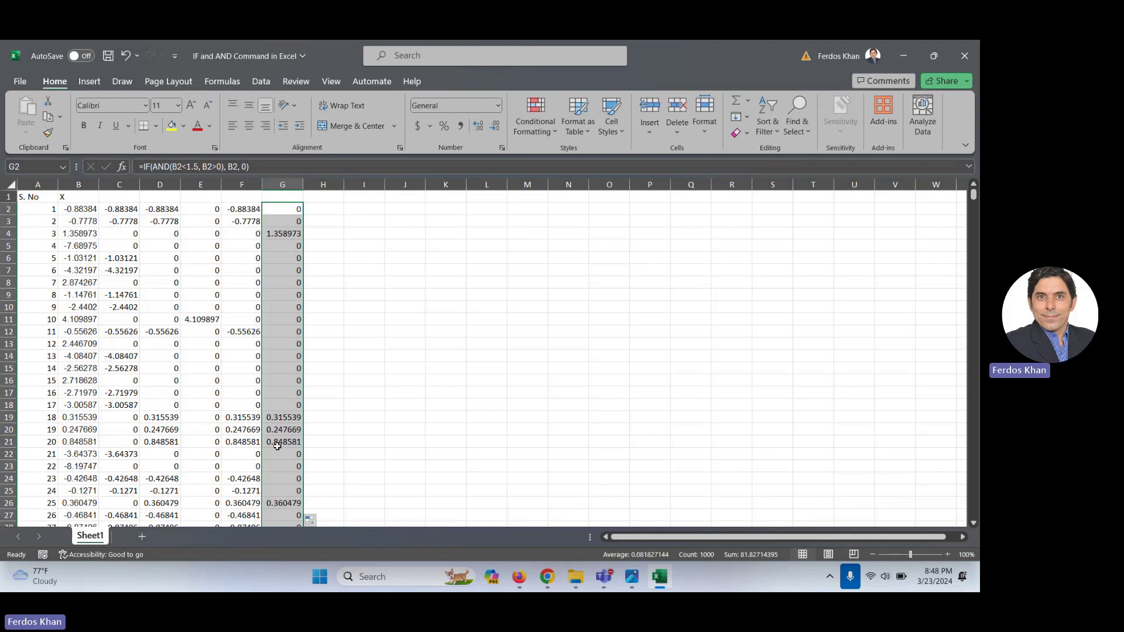
- Start an IF formula in cell H2 with a nested AND whose first condition is B2<5
click(332, 207)
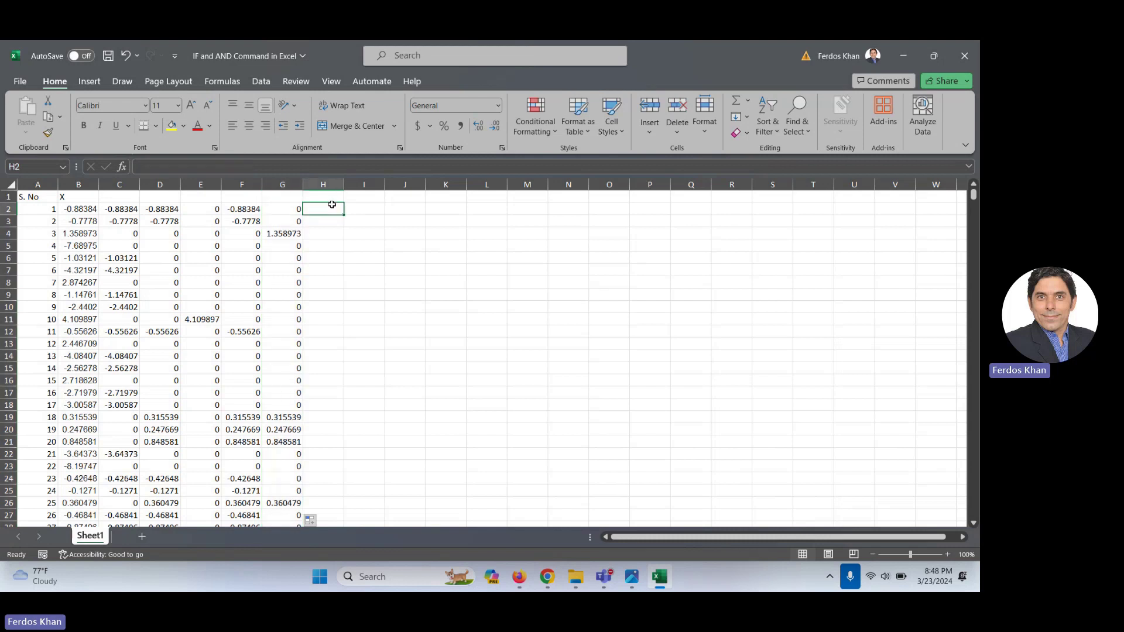
text(+)
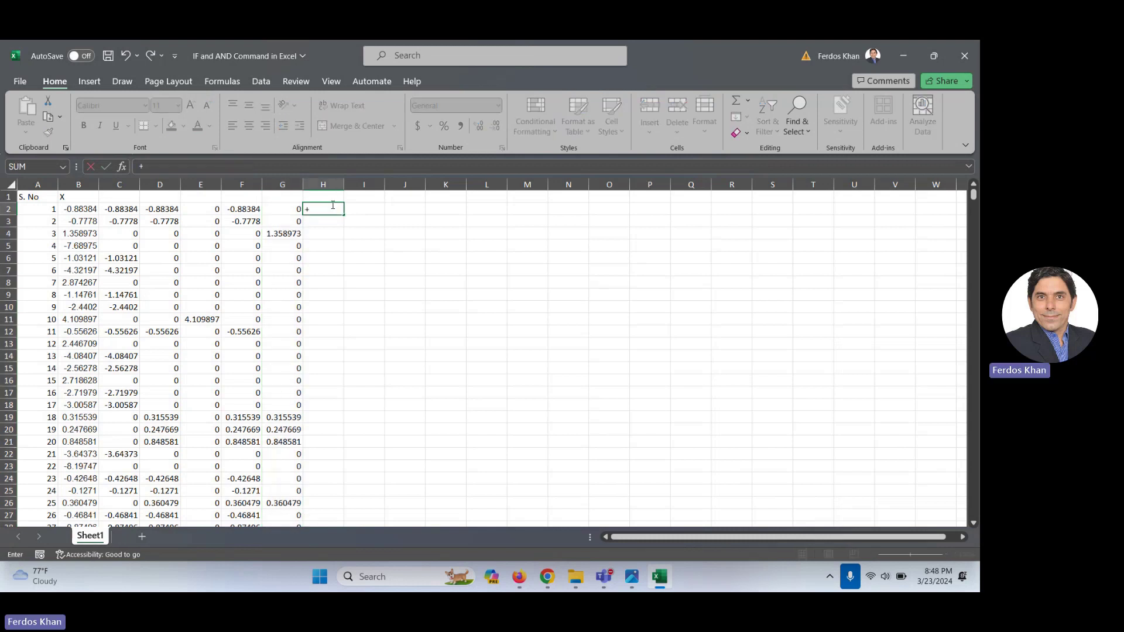
key(BackSpace)
text(=I)
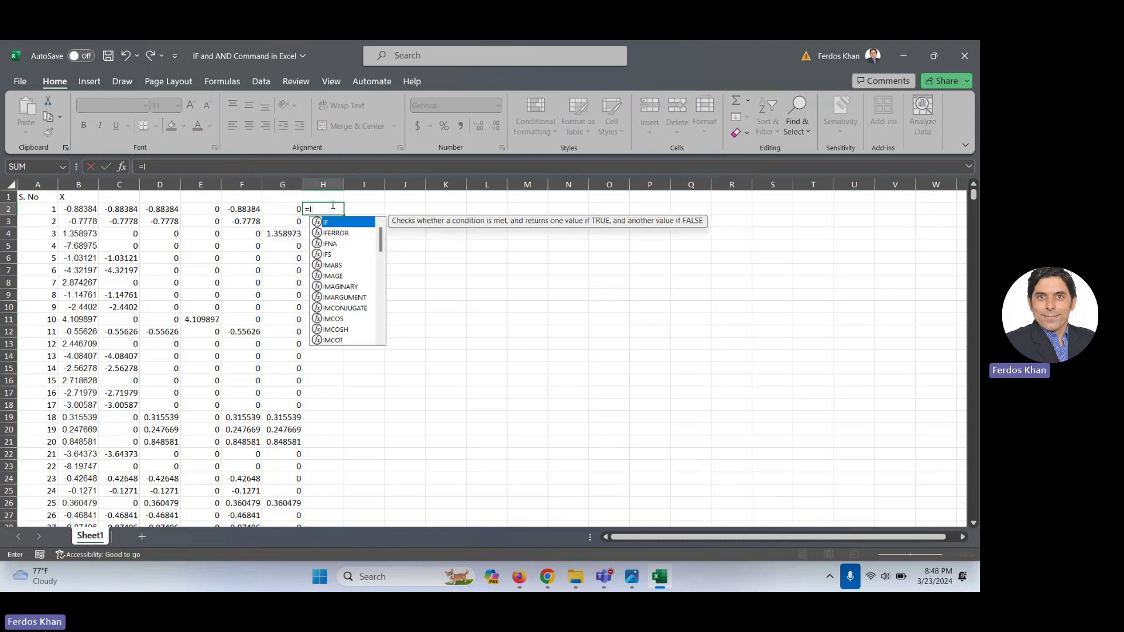
text(F)
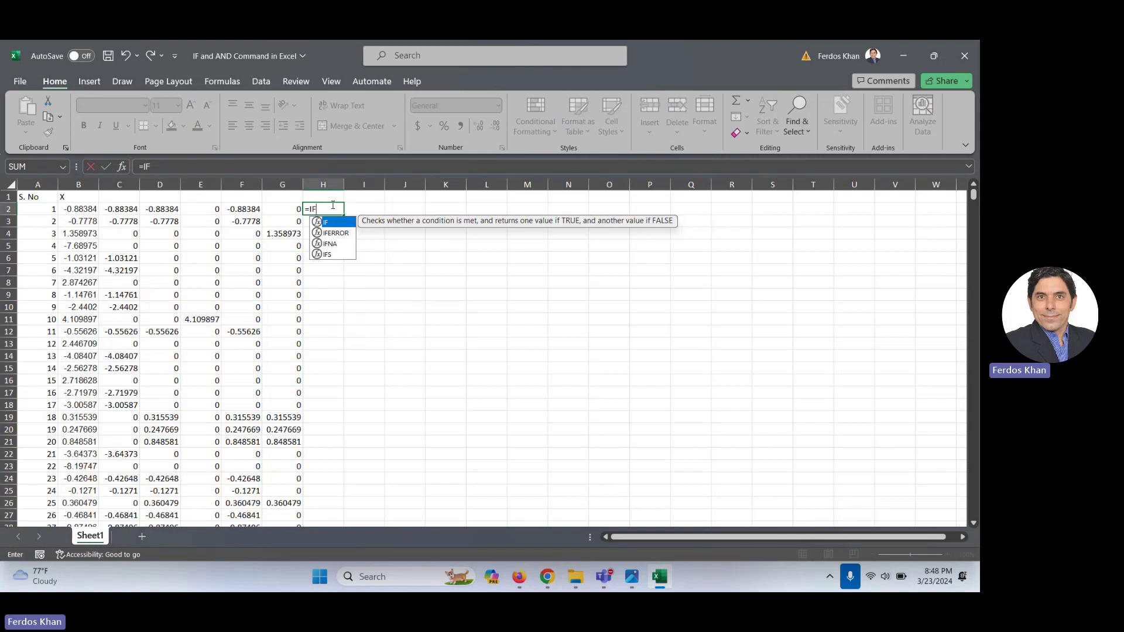
text((AND()
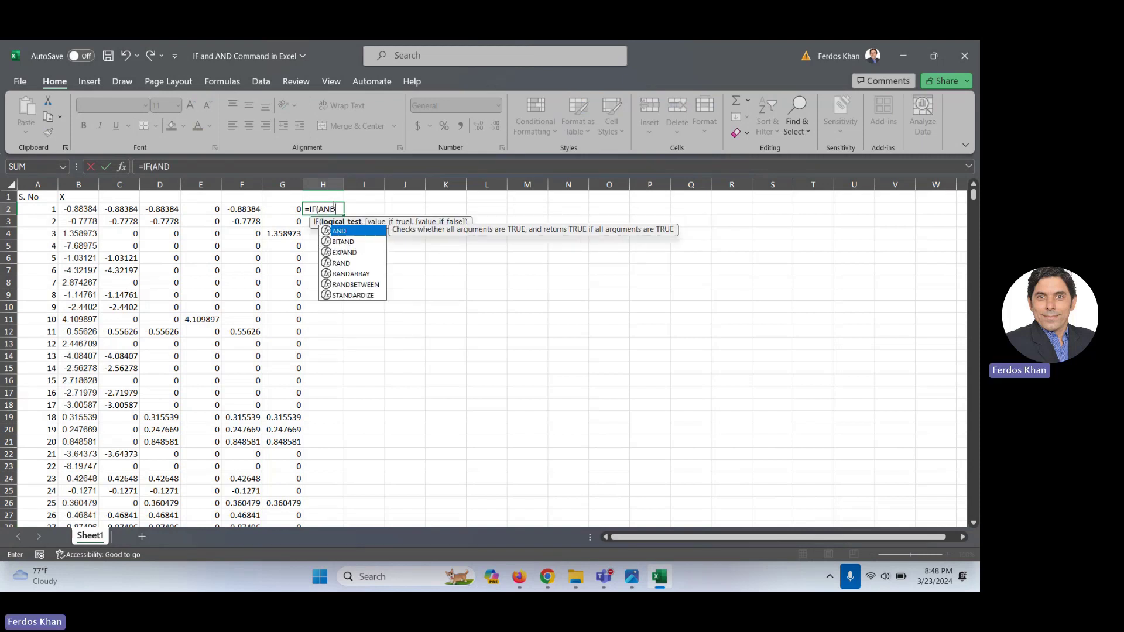
click(85, 208)
text(<)
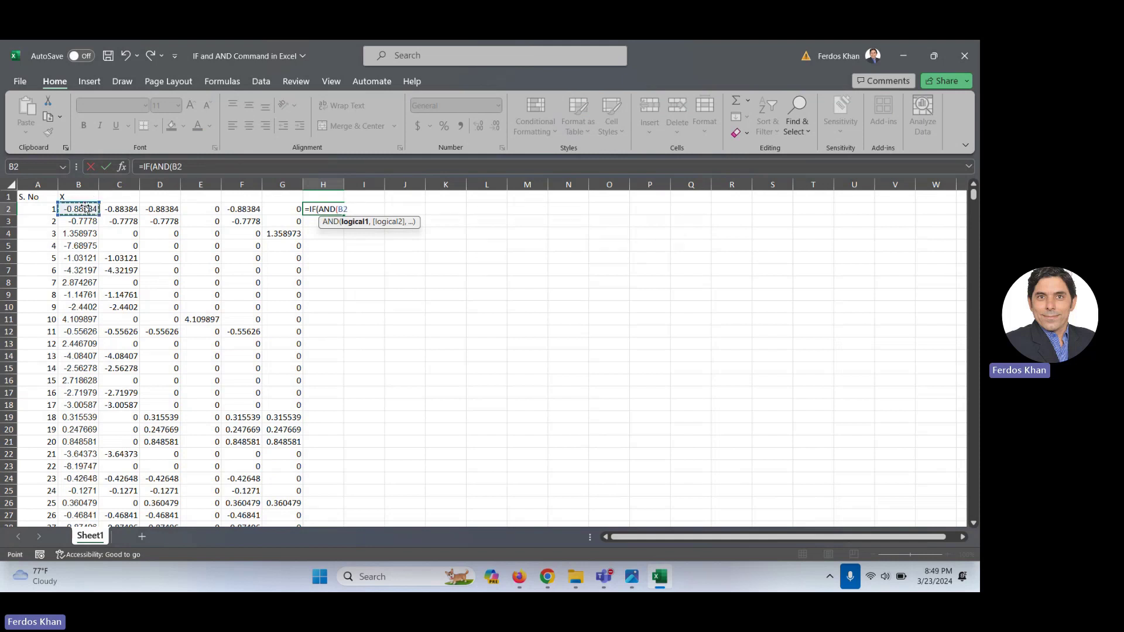
text(5)
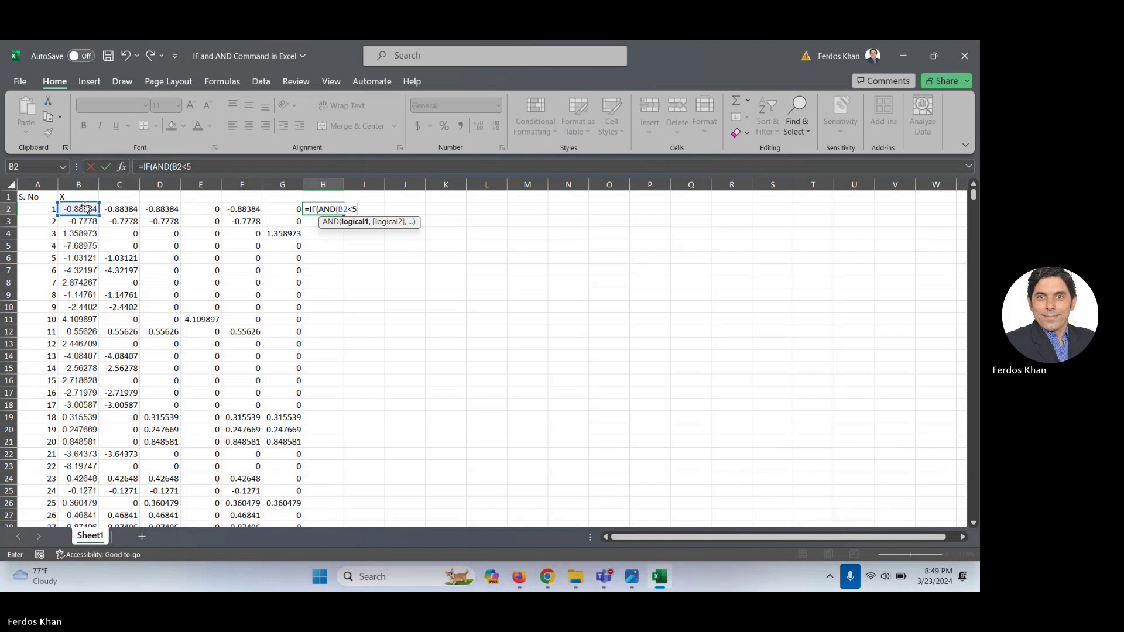
text(,)
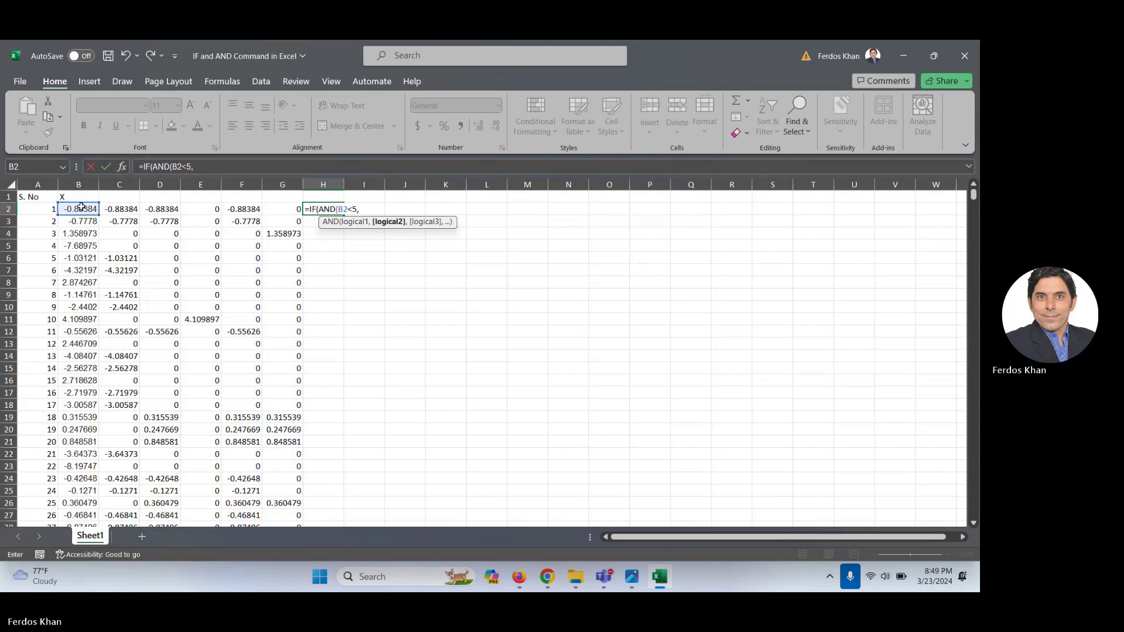
- Add B2>4 as the second AND condition in the H2 formula and close the logical test
click(82, 208)
text(.4)
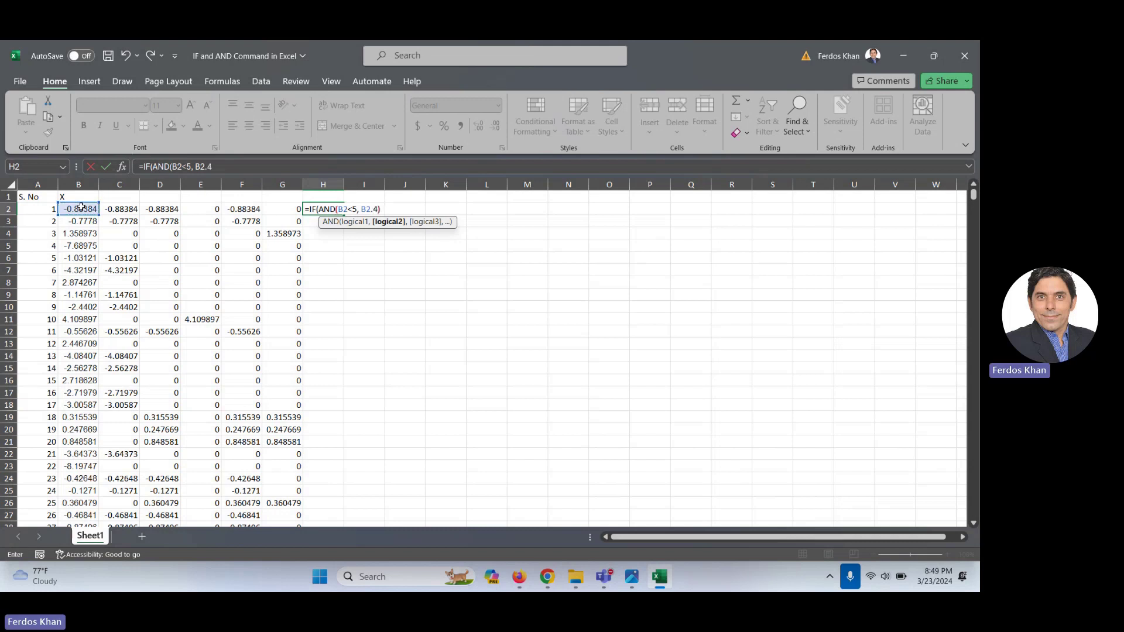
text(),)
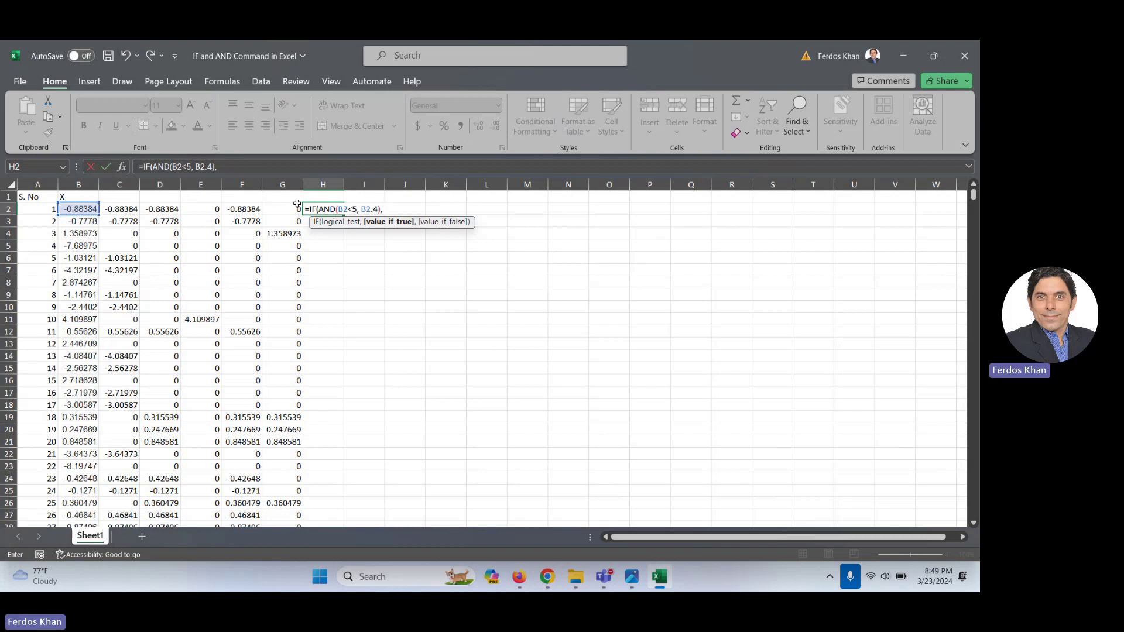
click(375, 209)
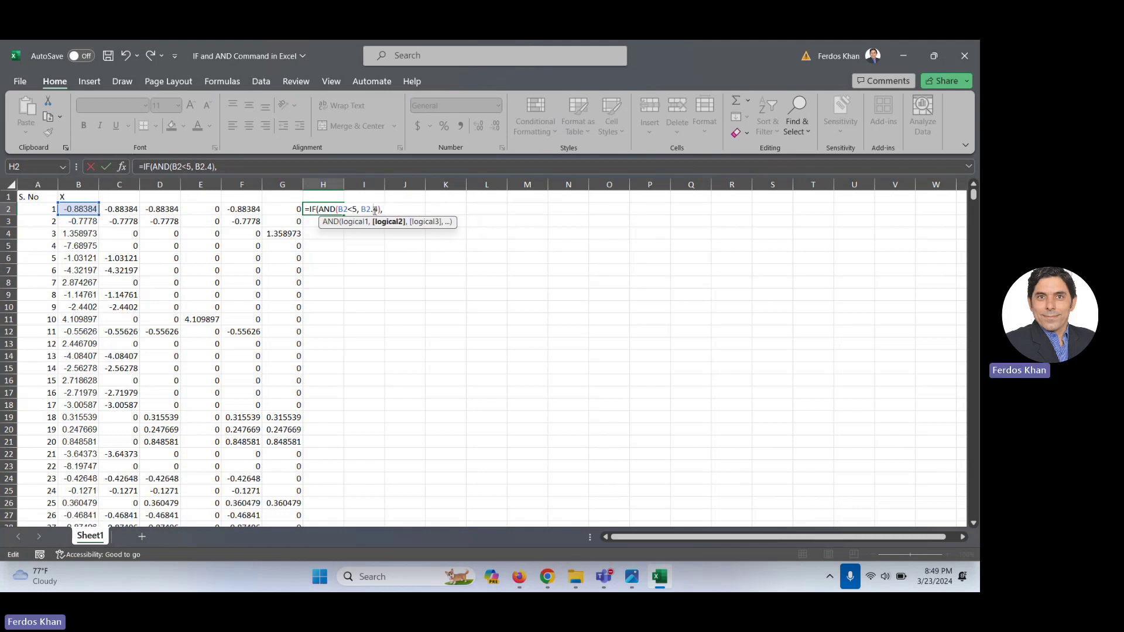
key(BackSpace)
text(>)
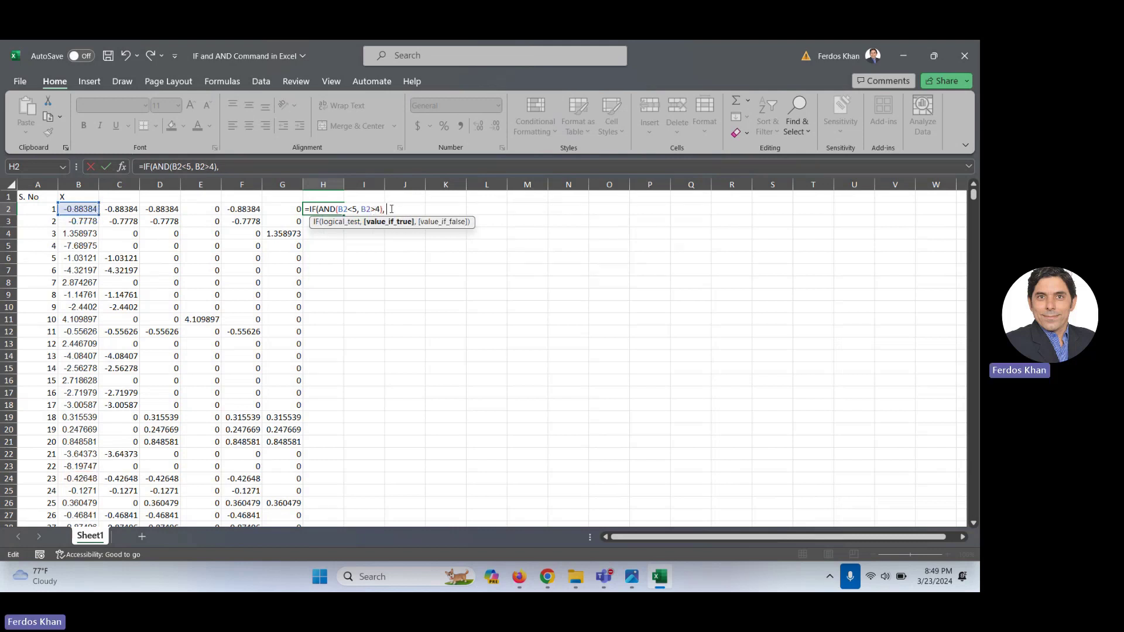
- Complete the H2 formula with B2 as the value if true and 0 if false, and fill it down column H
click(87, 209)
text(, 0))
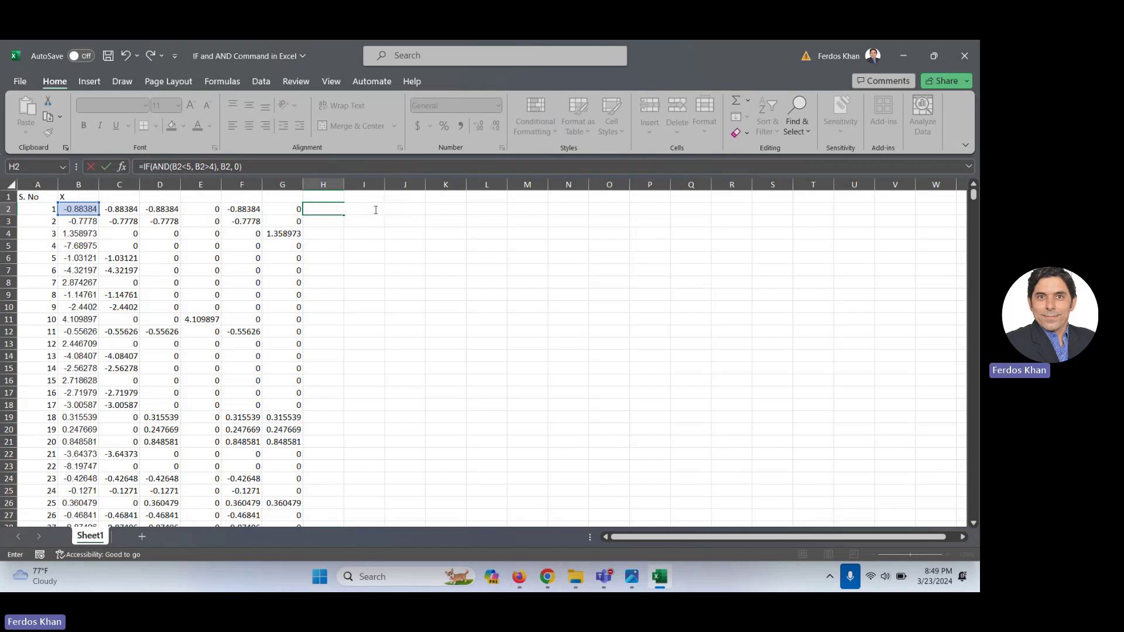
click(333, 209)
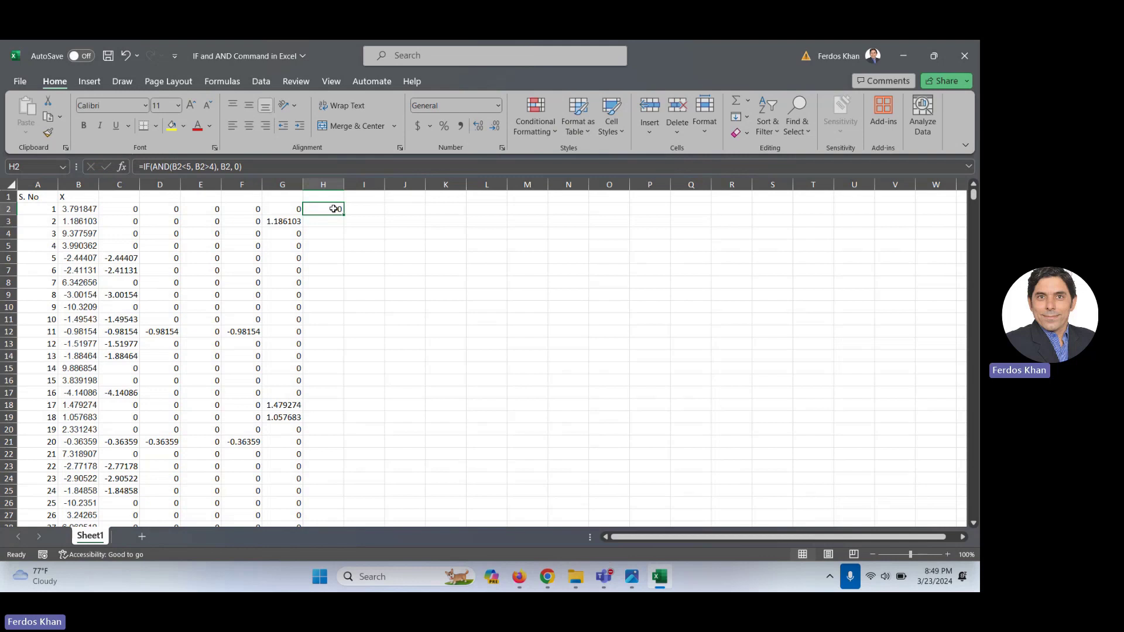
drag(344, 216, 344, 216)
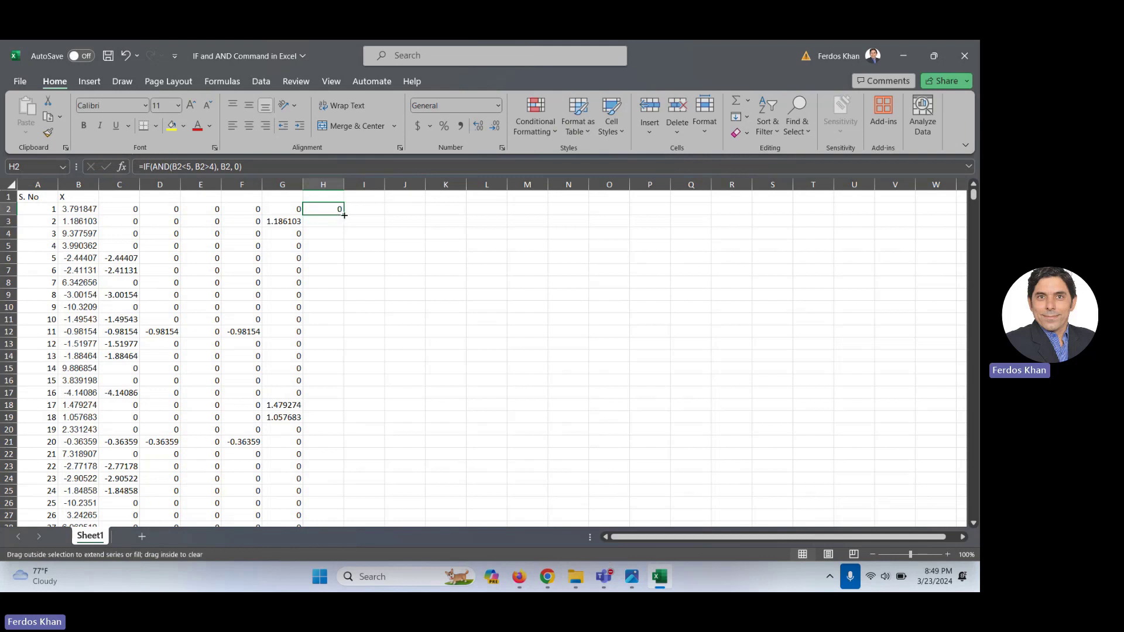
double_click(344, 215)
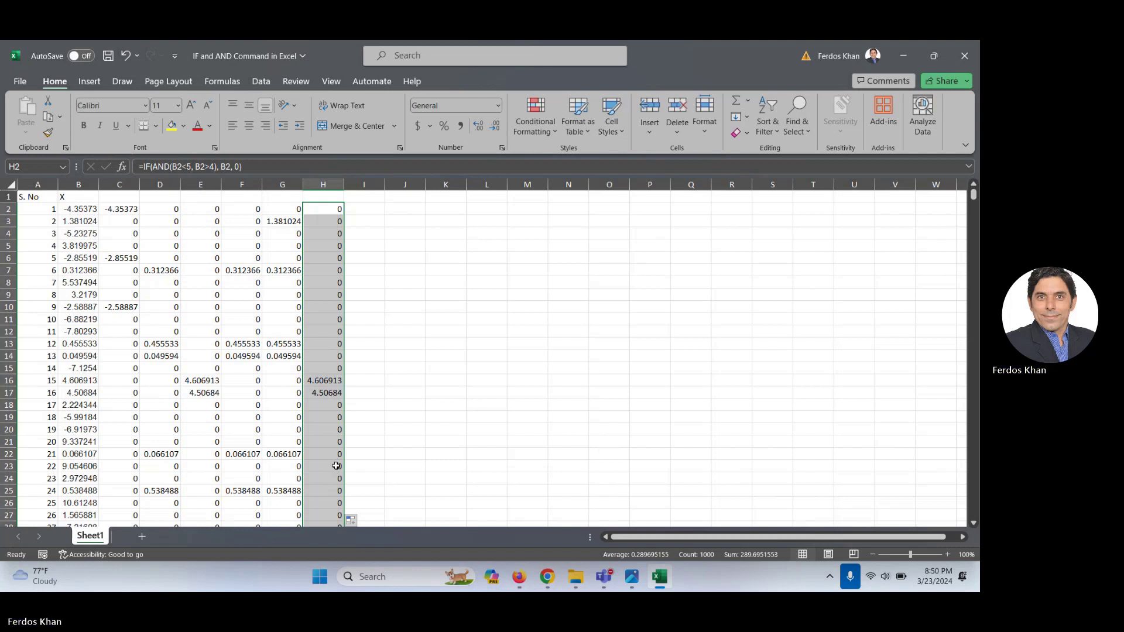
- Switch to the image viewer with the IF & AND command picture to review the general formula syntax
click(632, 578)
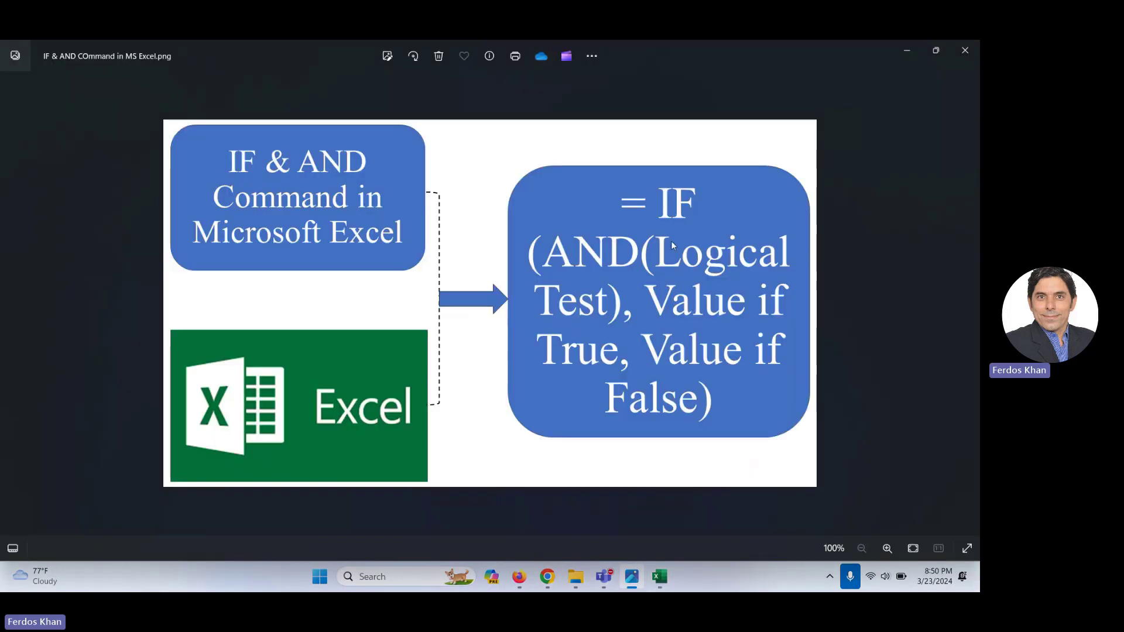